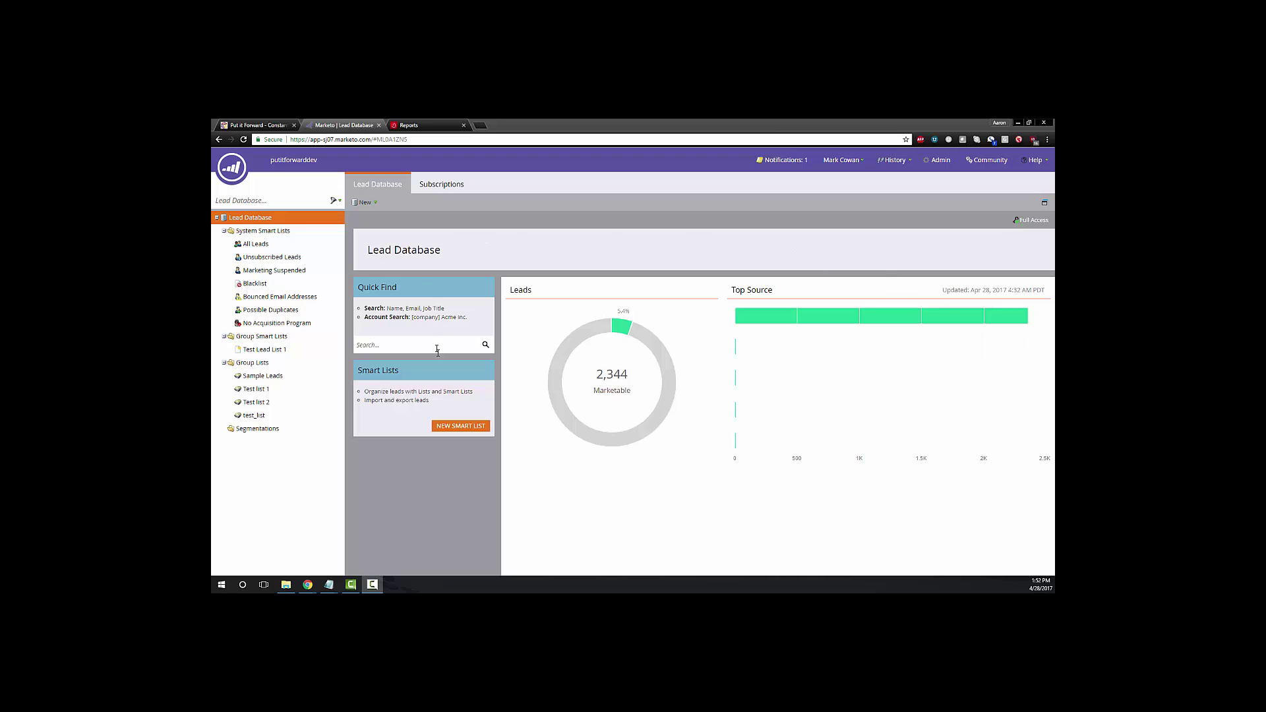
Review the test_list leads (1,004), scroll through one lead's full record, then return to the list
mouse_move(757, 325)
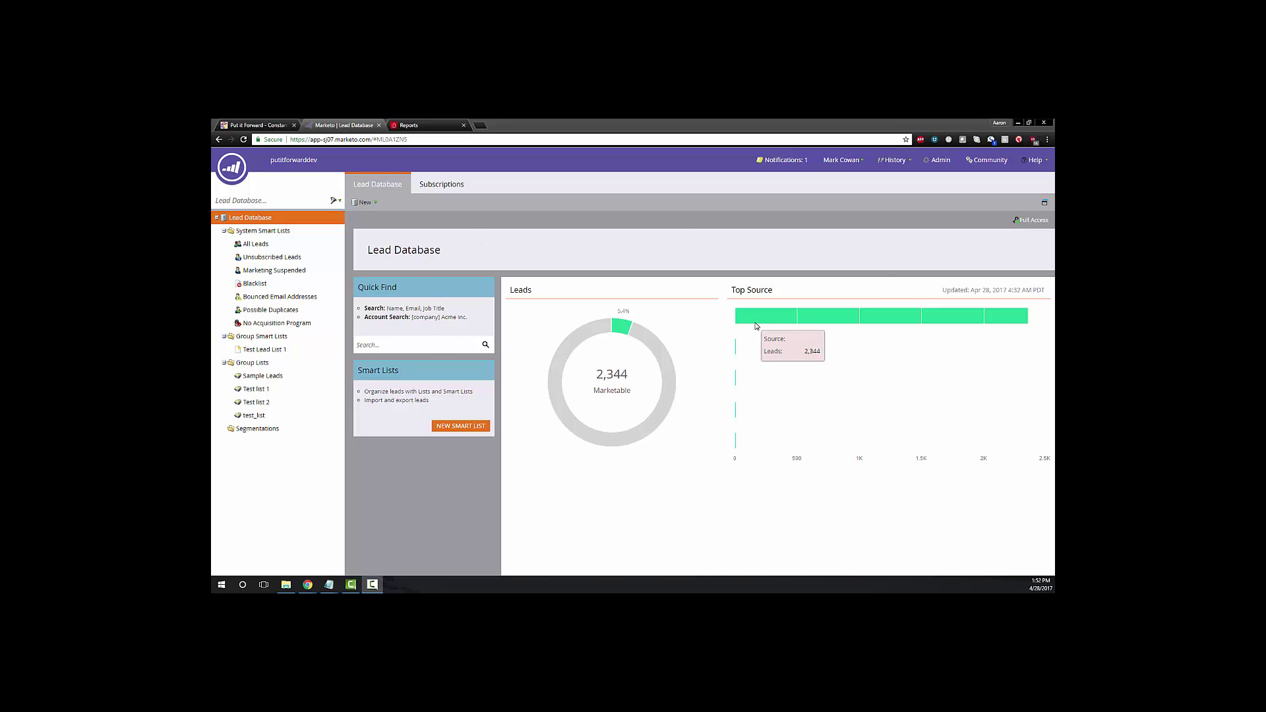
click(256, 415)
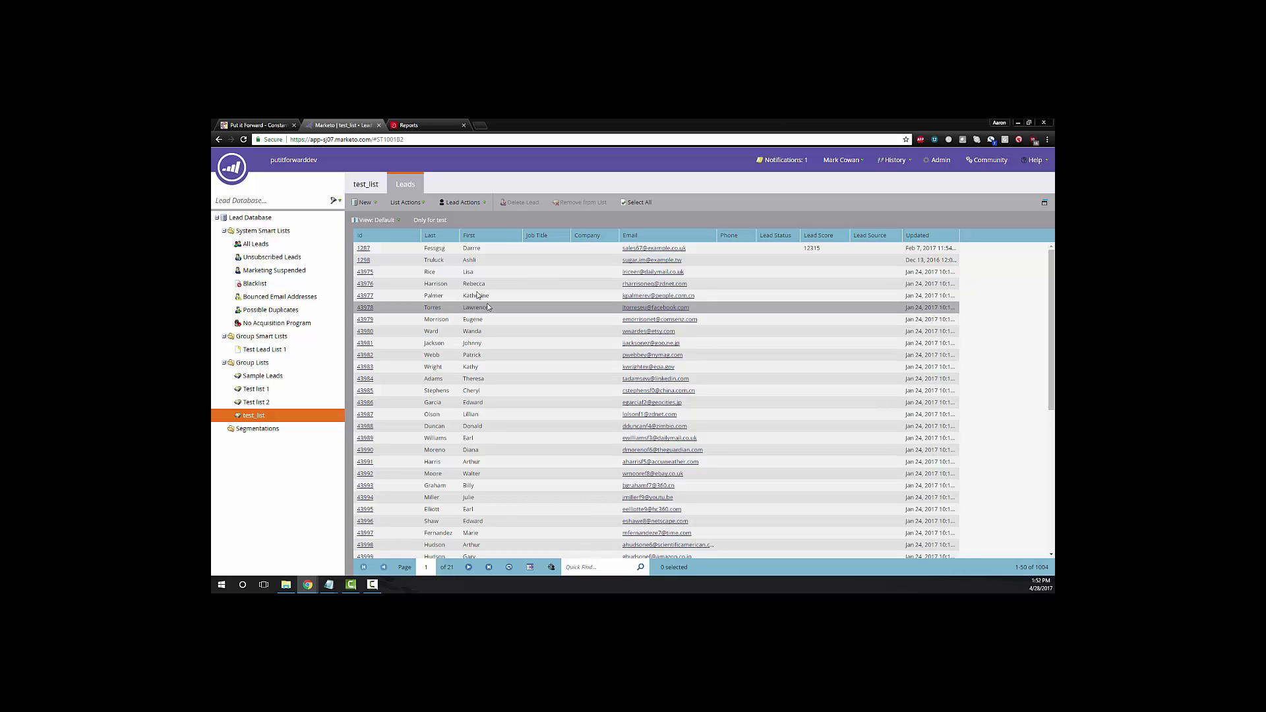
click(364, 249)
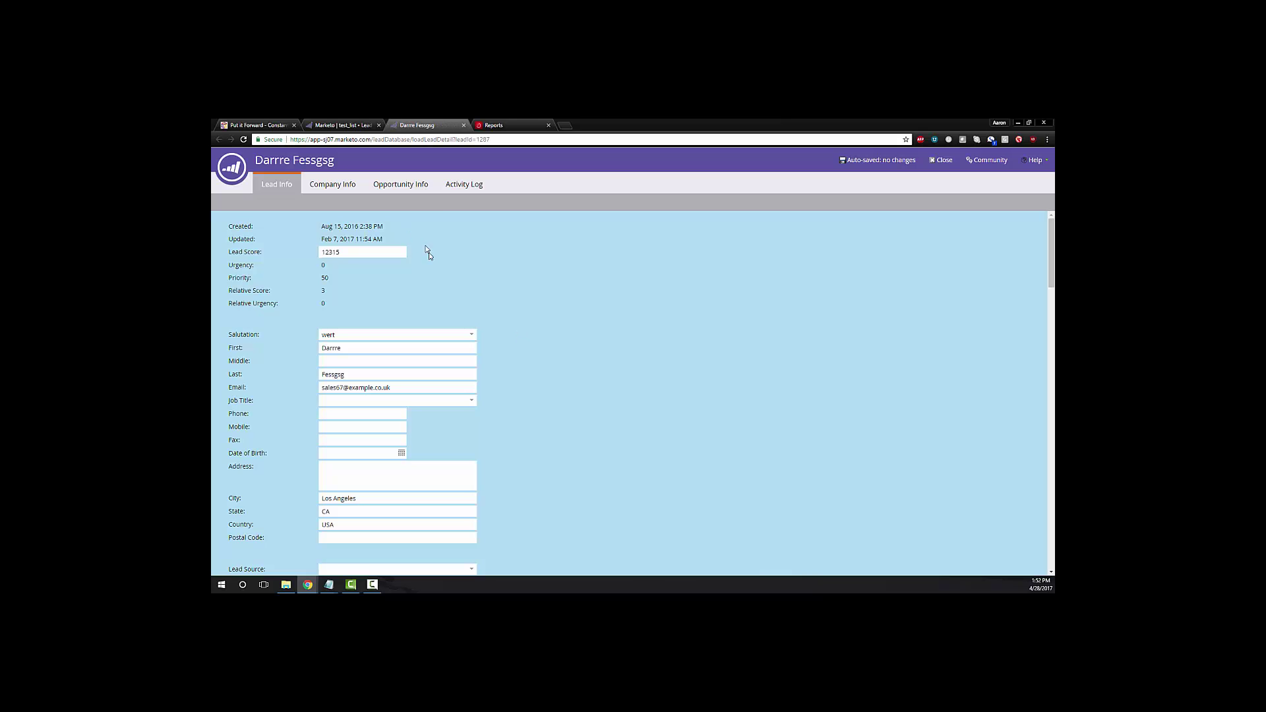
scroll(432, 279, down, 5)
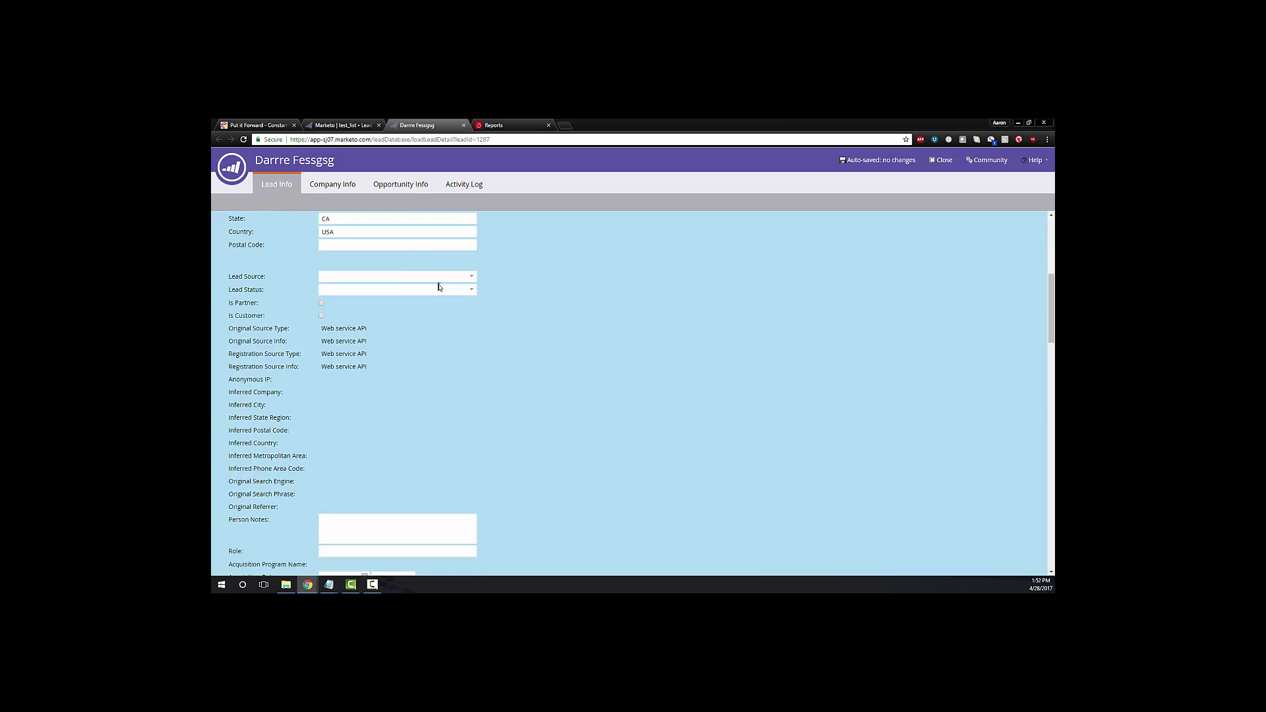
scroll(437, 286, down, 8)
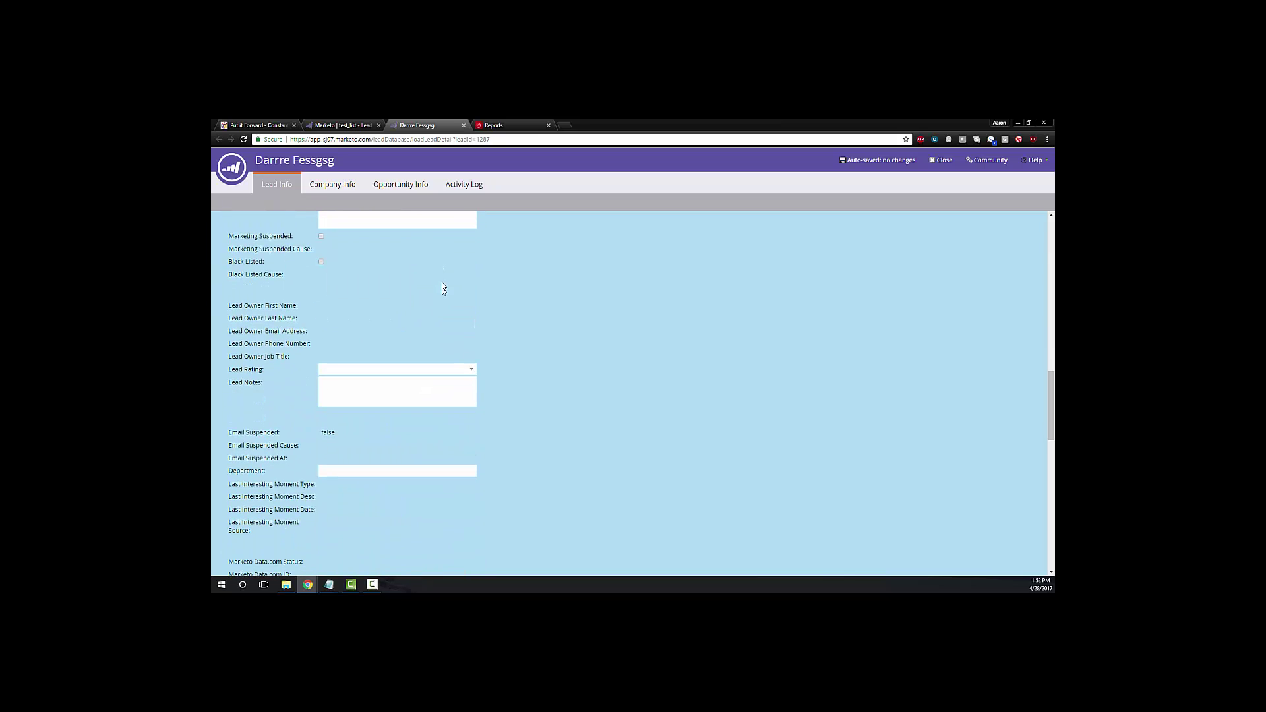
scroll(445, 284, up, 15)
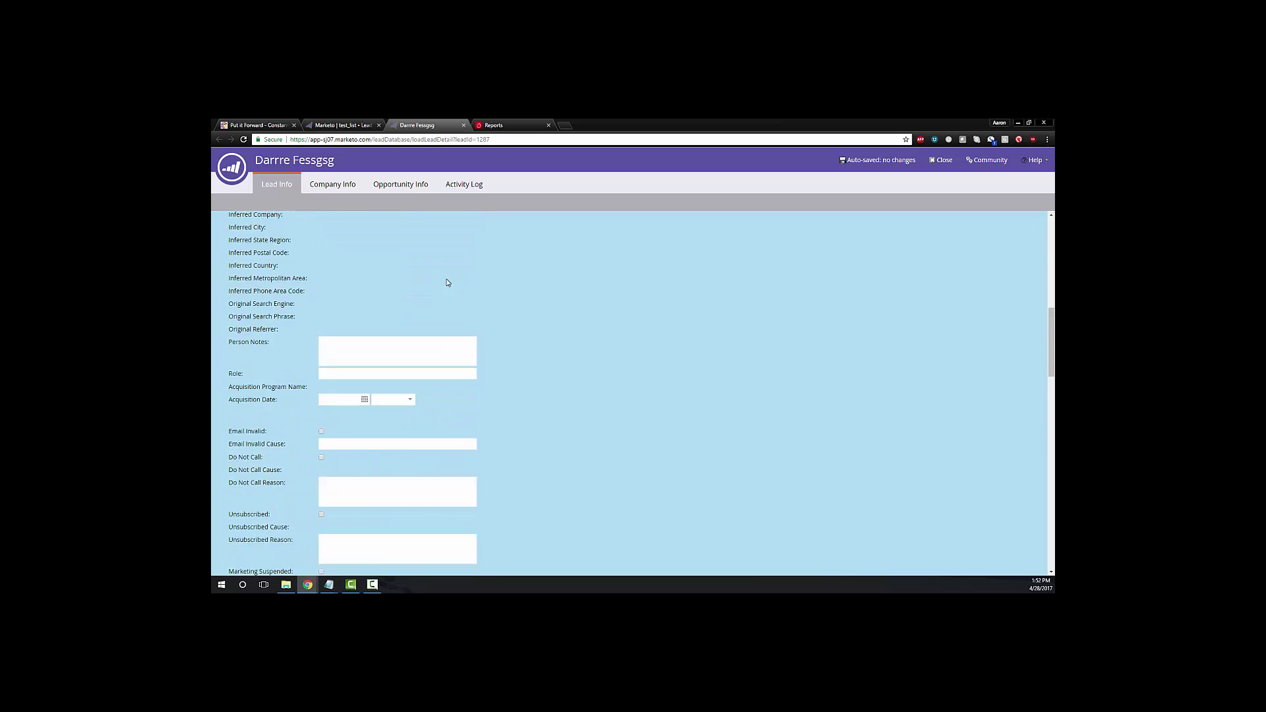
click(366, 126)
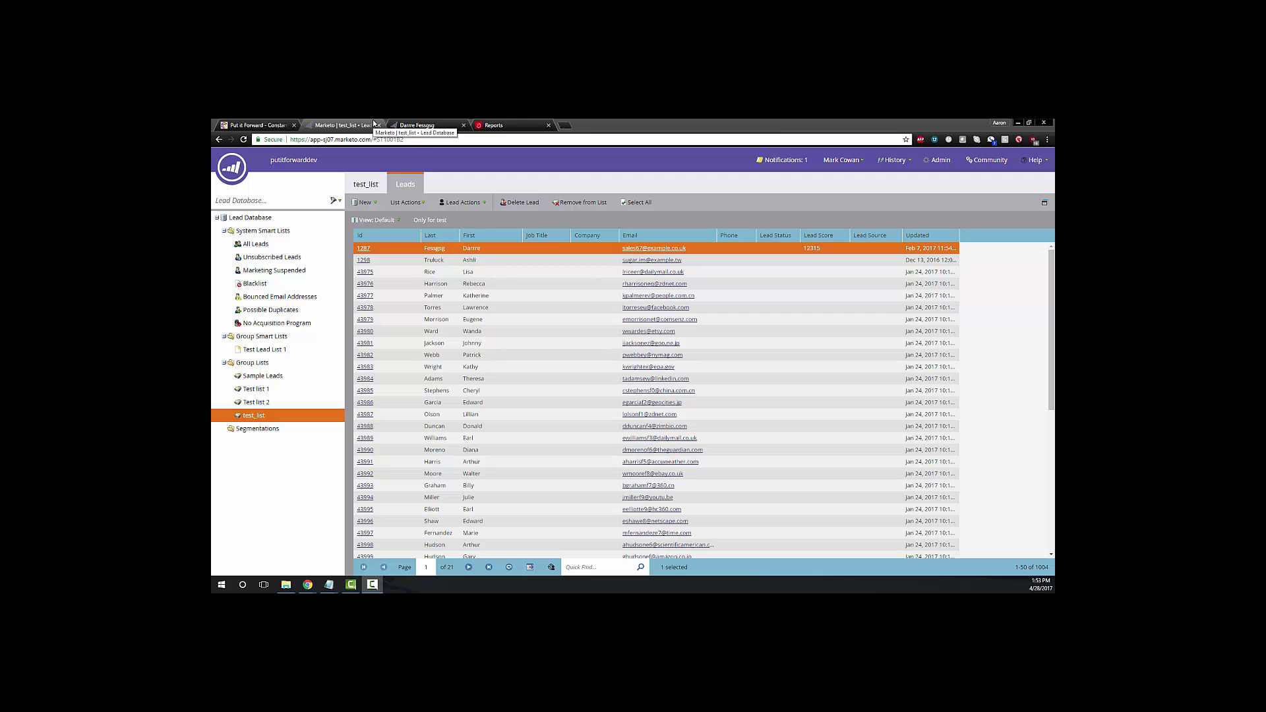
Open the Visits Report under Site Metrics > Visitors, which shows no April 2017 data, and collapse Frequently Viewed
click(502, 125)
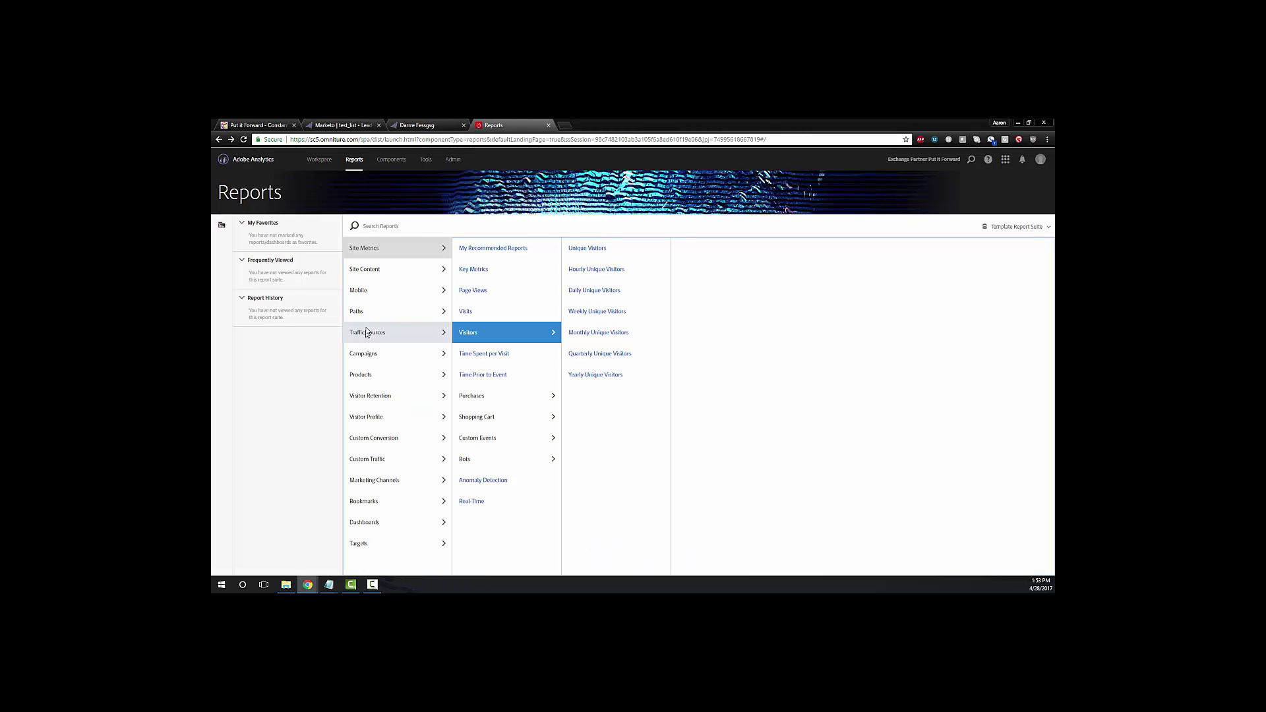
click(382, 248)
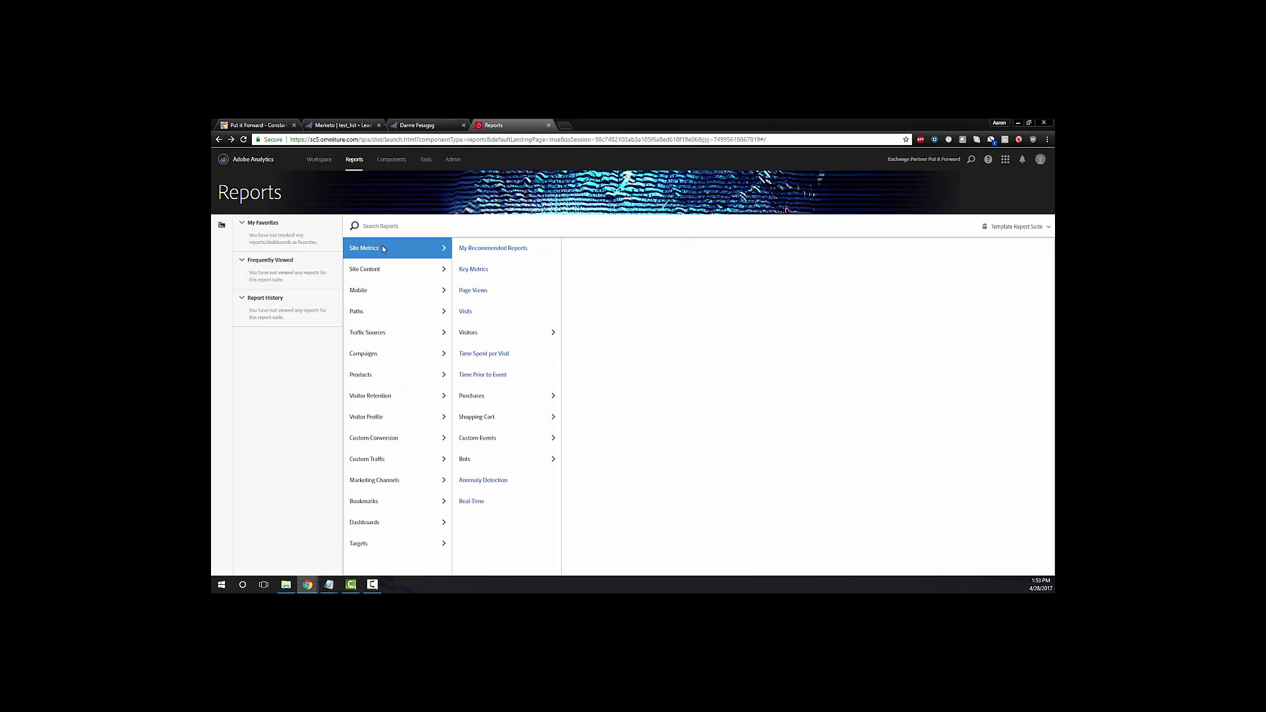
click(502, 334)
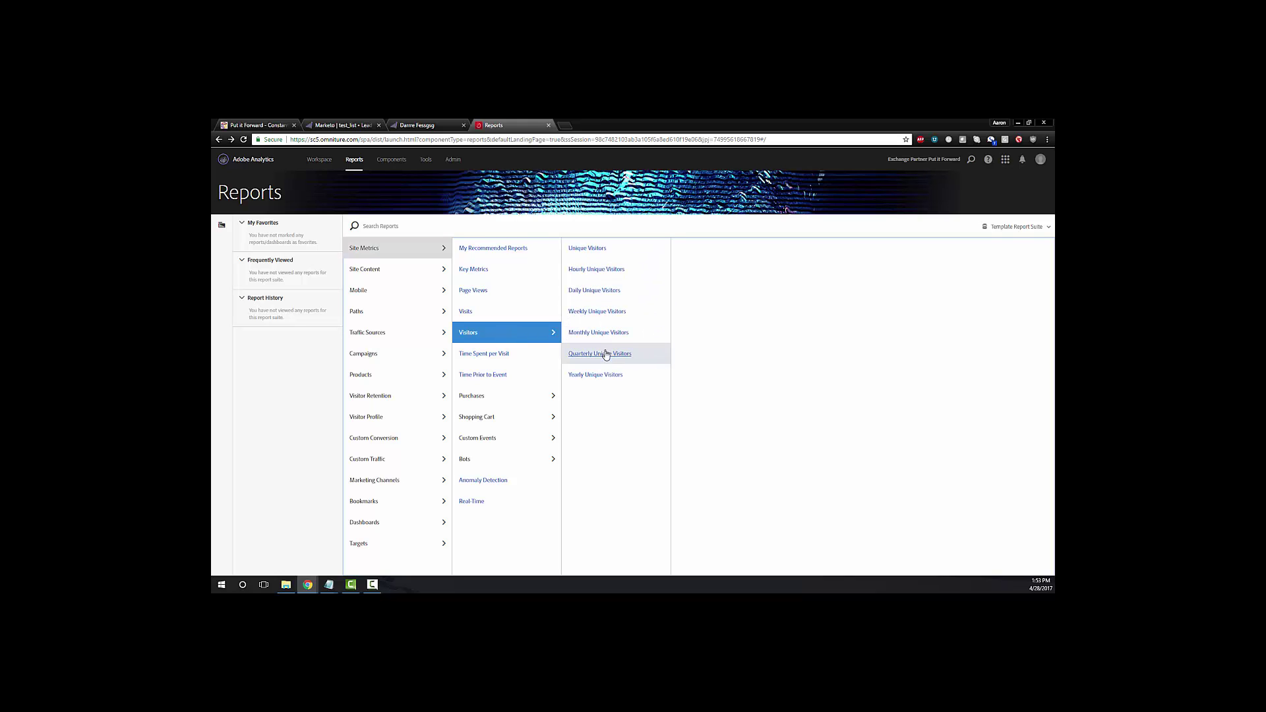
click(501, 354)
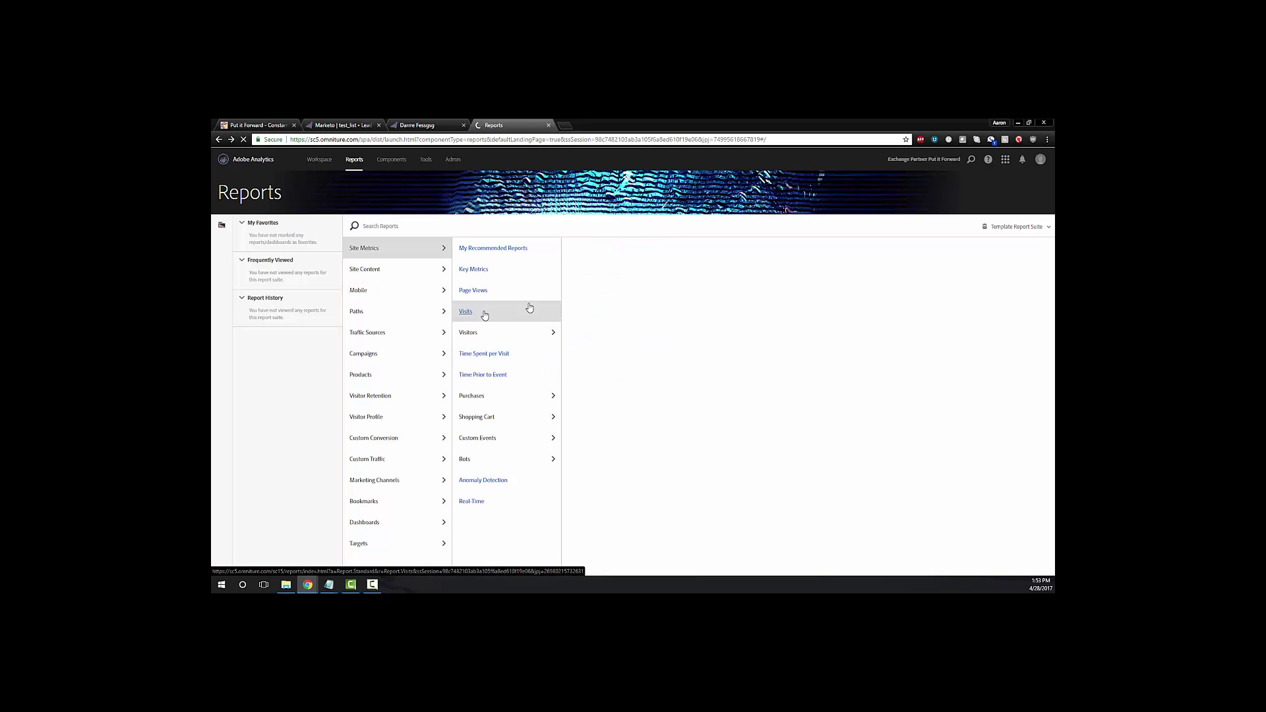
click(547, 319)
click(545, 333)
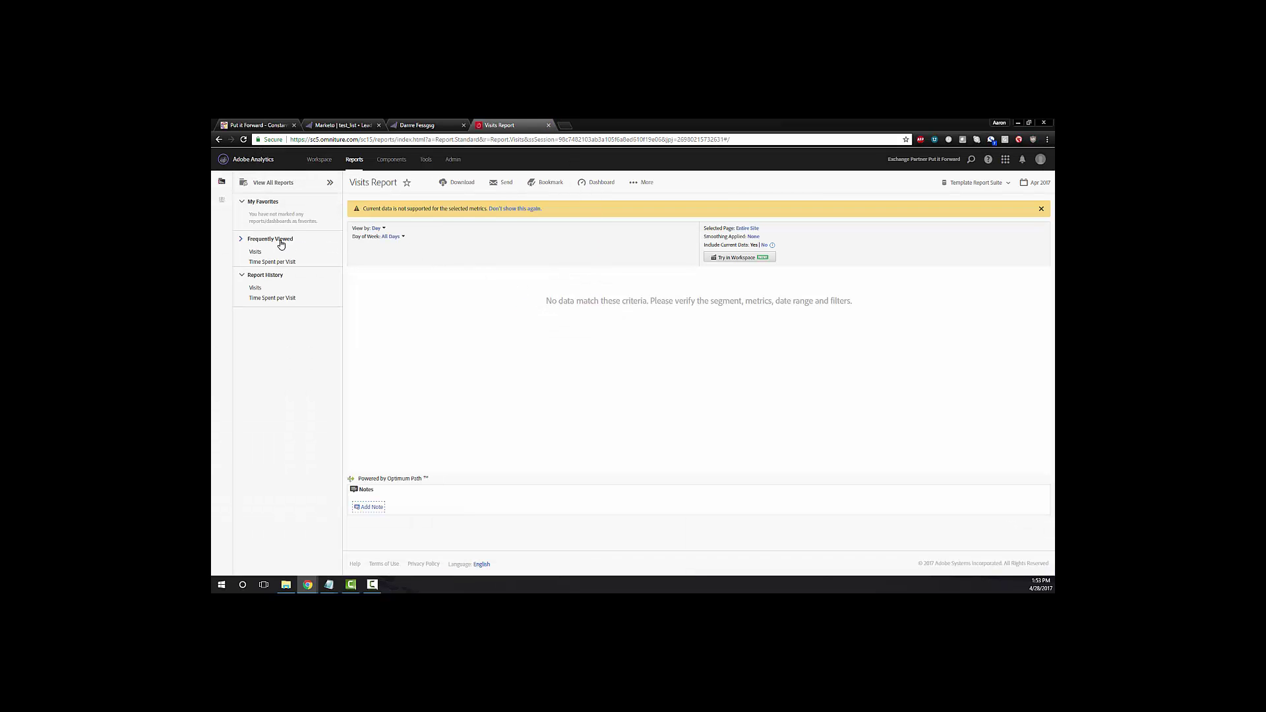
click(281, 241)
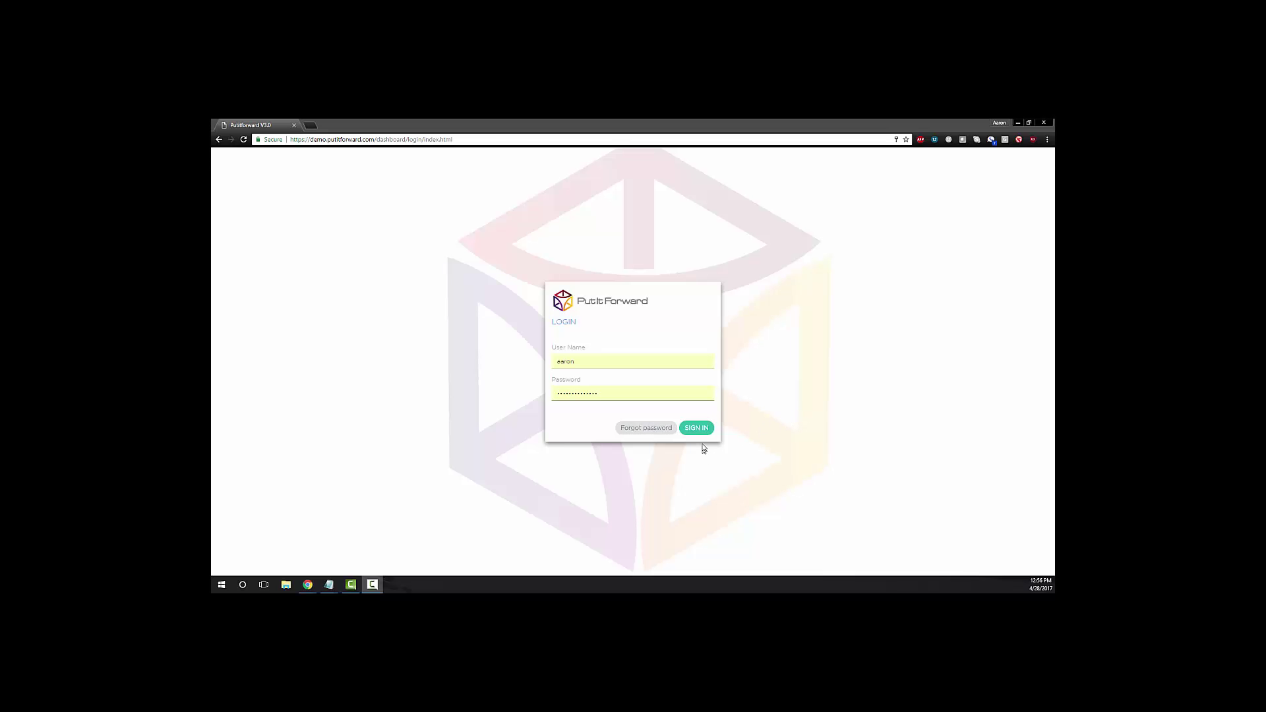
Sign in to Put It Forward to reach the Process page listing the integration flows
click(696, 428)
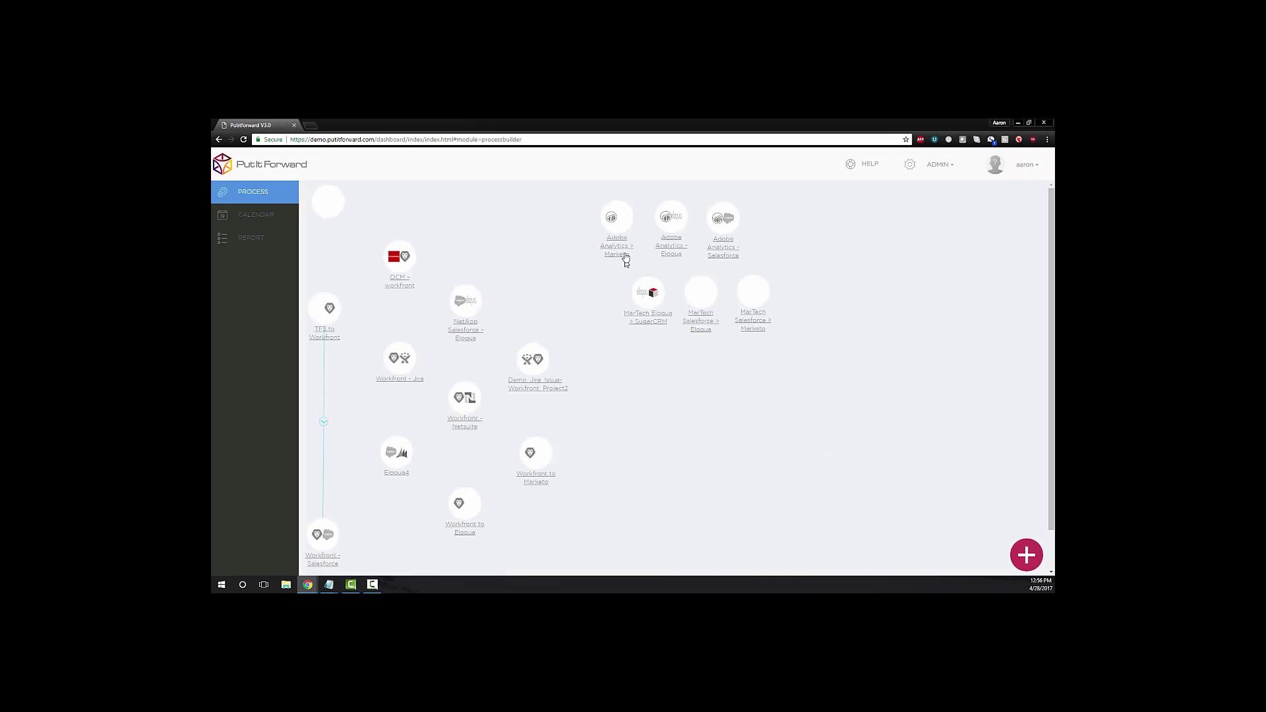
Open the Adobe Analytics > Marketo connector settings and retype the end of its name
click(625, 250)
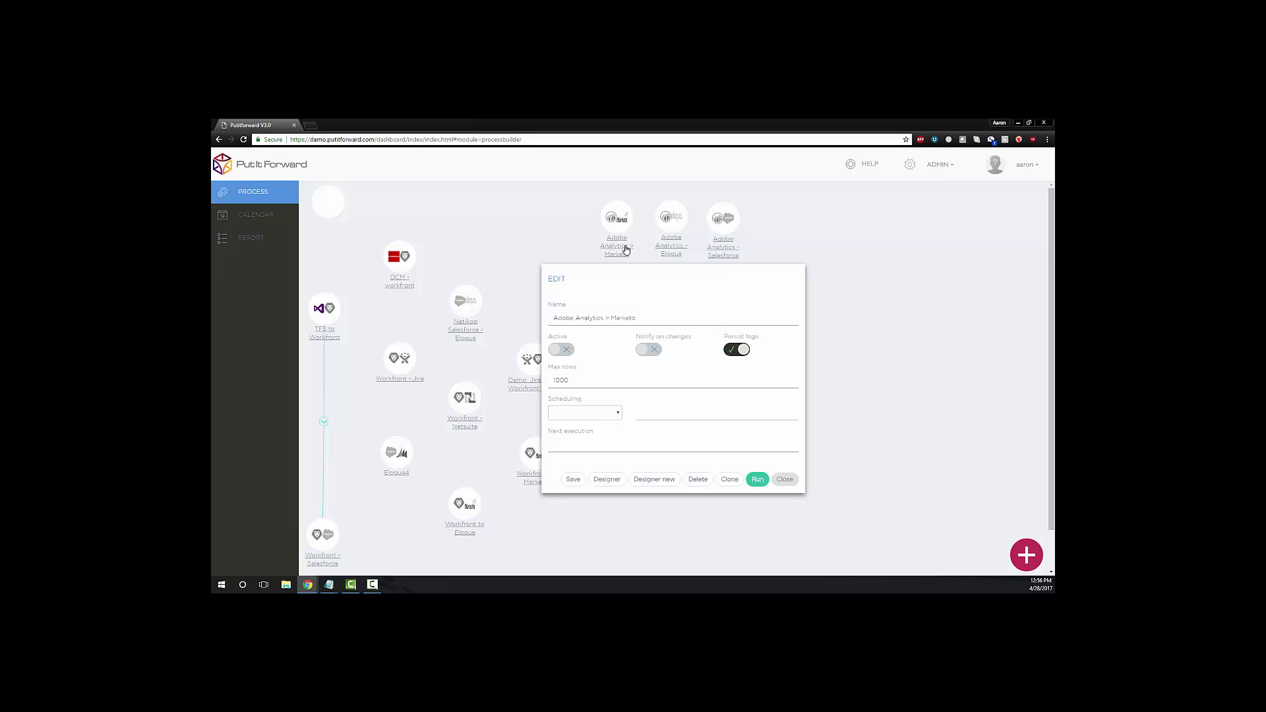
click(666, 319)
key(BackSpace)
key(BackSpace)
key(BackSpace)
key(BackSpace)
key(BackSpace)
key(BackSpace)
text(Anything)
key(BackSpace)
key(BackSpace)
key(BackSpace)
key(BackSpace)
key(BackSpace)
key(BackSpace)
key(BackSpace)
key(BackSpace)
text(Market)
Try the Active, Notify and Persist logs toggles, leaving the connector inactive, notifications off and logs persisted
click(560, 352)
click(575, 355)
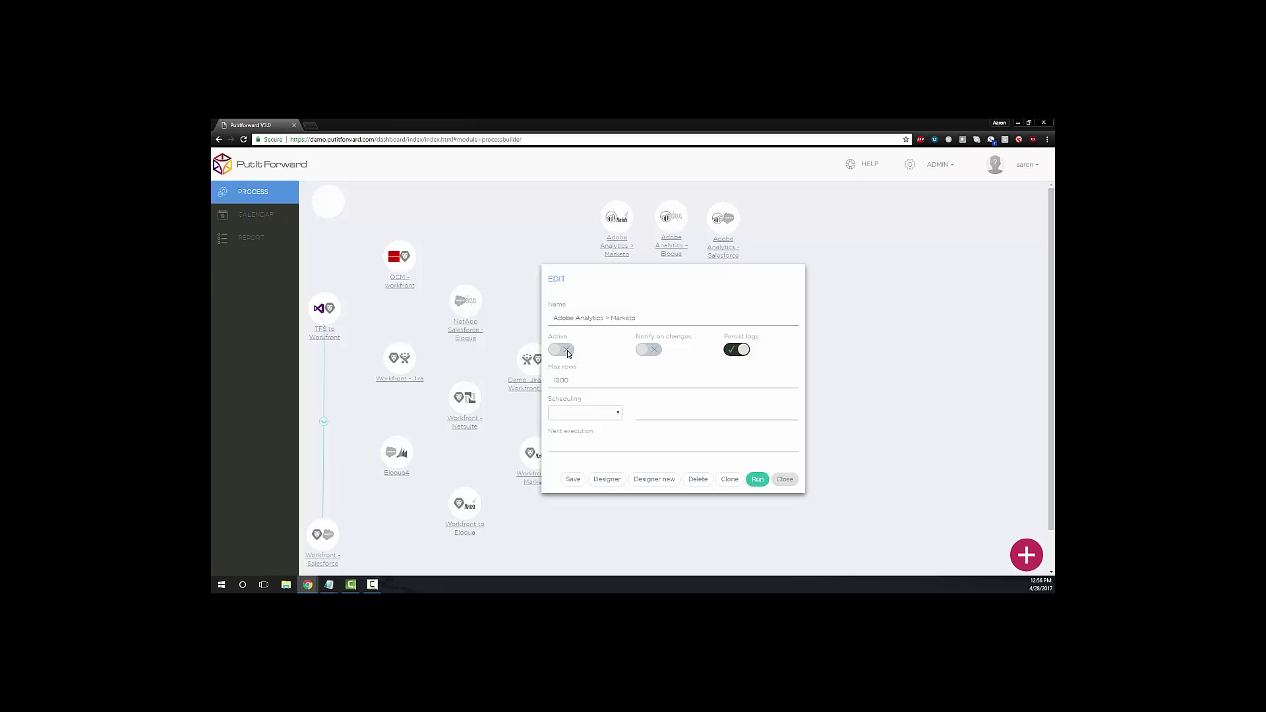
click(646, 350)
click(656, 350)
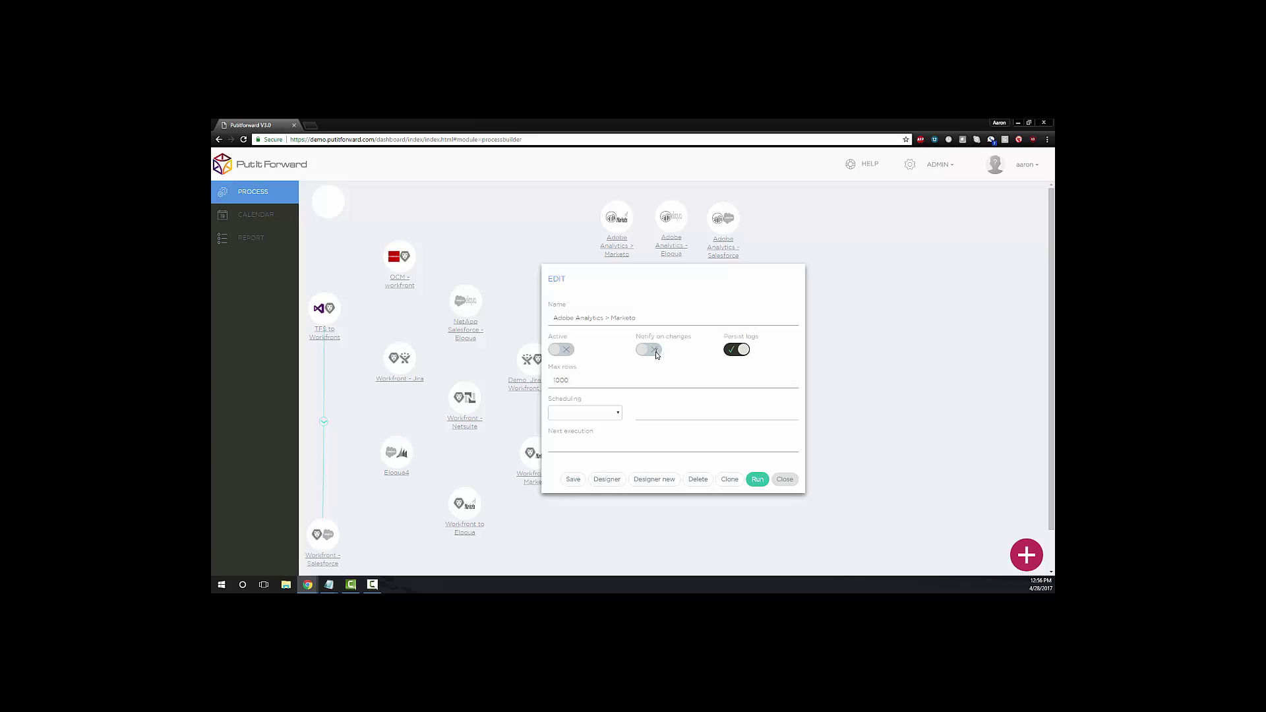
click(744, 351)
click(744, 350)
Keep Max rows at 1000 and schedule the connector to run every hour
click(597, 380)
key(BackSpace)
key(BackSpace)
key(BackSpace)
key(BackSpace)
text(1000)
key(BackSpace)
key(BackSpace)
key(BackSpace)
text(1000)
click(601, 414)
click(597, 432)
Check the next execution date, then clear the Scheduling choice to blank
click(663, 414)
click(631, 443)
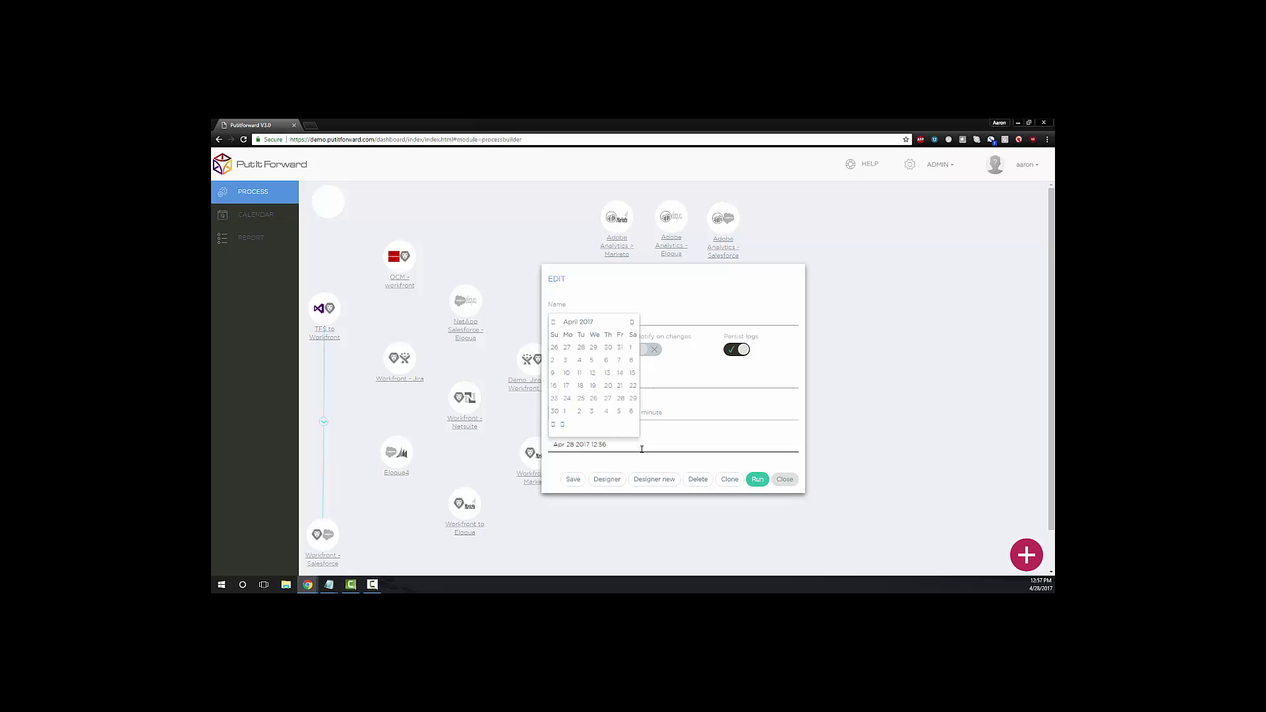
click(689, 422)
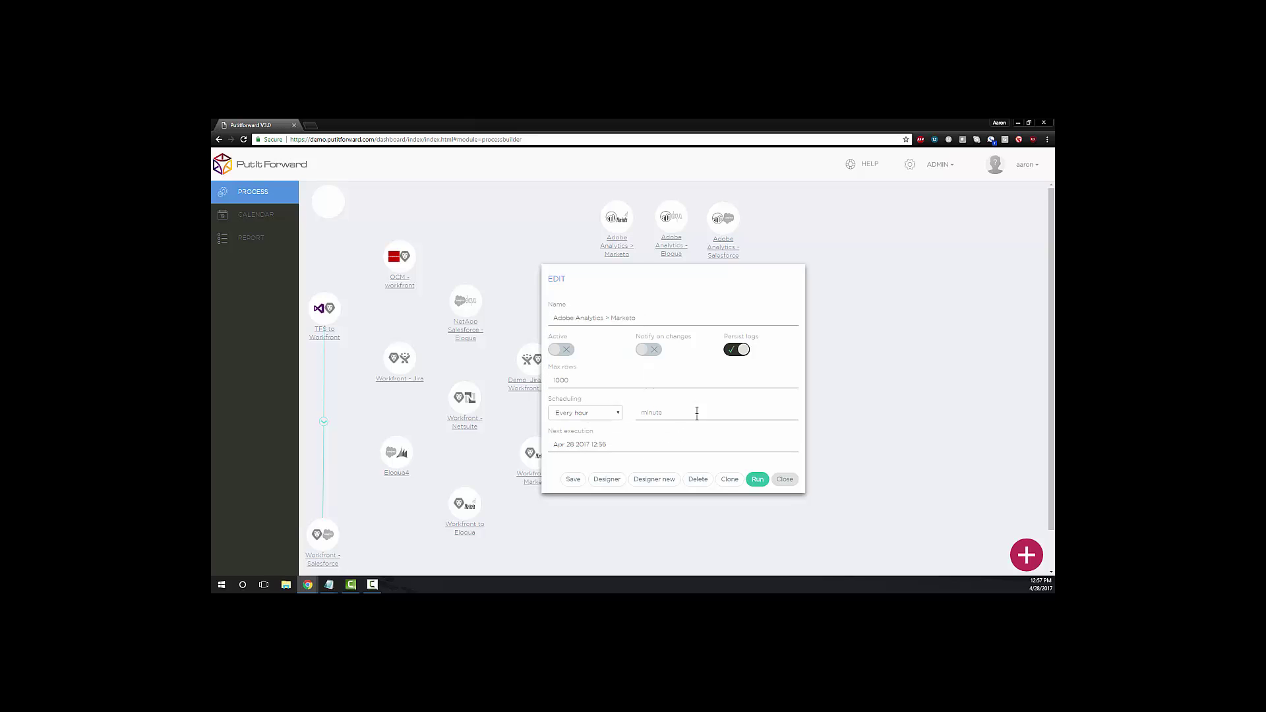
click(600, 418)
click(589, 424)
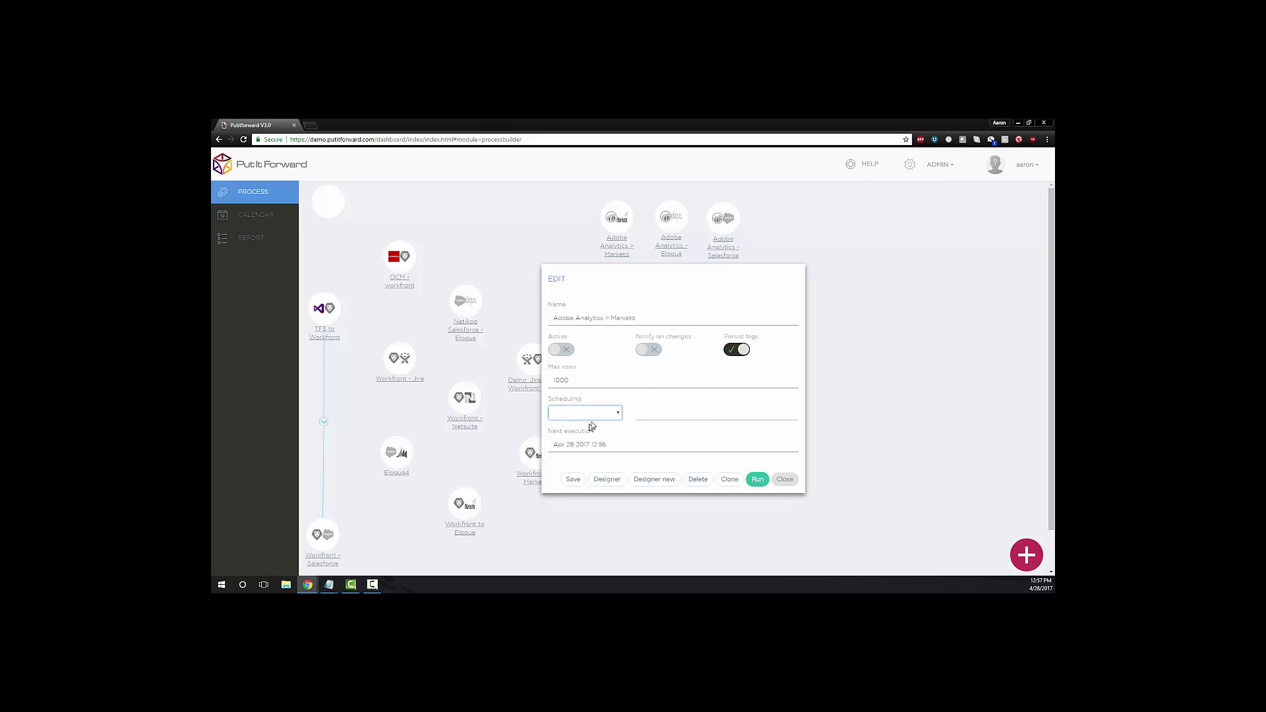
Leave the scheduling text field empty and start a new field-mapping designer for the connector
click(652, 413)
text(On real tim)
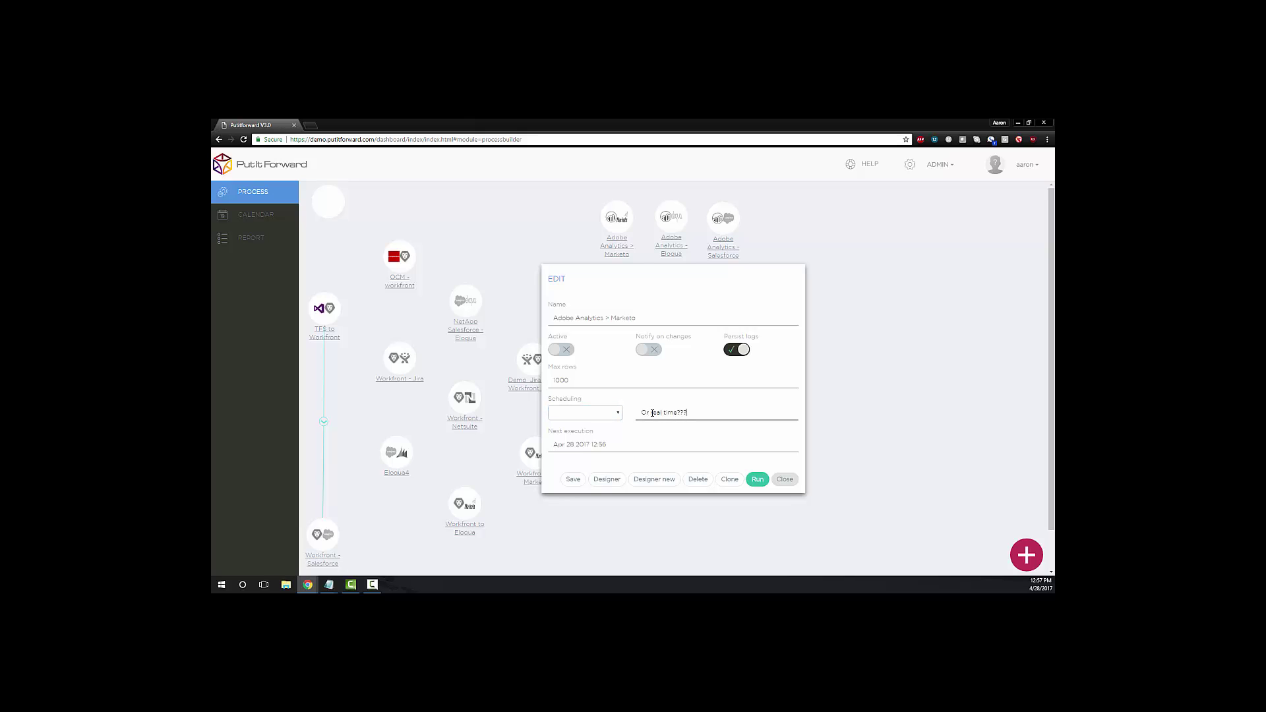
key(BackSpace)
key(BackSpace)
key(BackSpace)
key(BackSpace)
key(BackSpace)
key(BackSpace)
key(BackSpace)
key(BackSpace)
key(BackSpace)
key(BackSpace)
key(BackSpace)
key(BackSpace)
key(BackSpace)
click(637, 481)
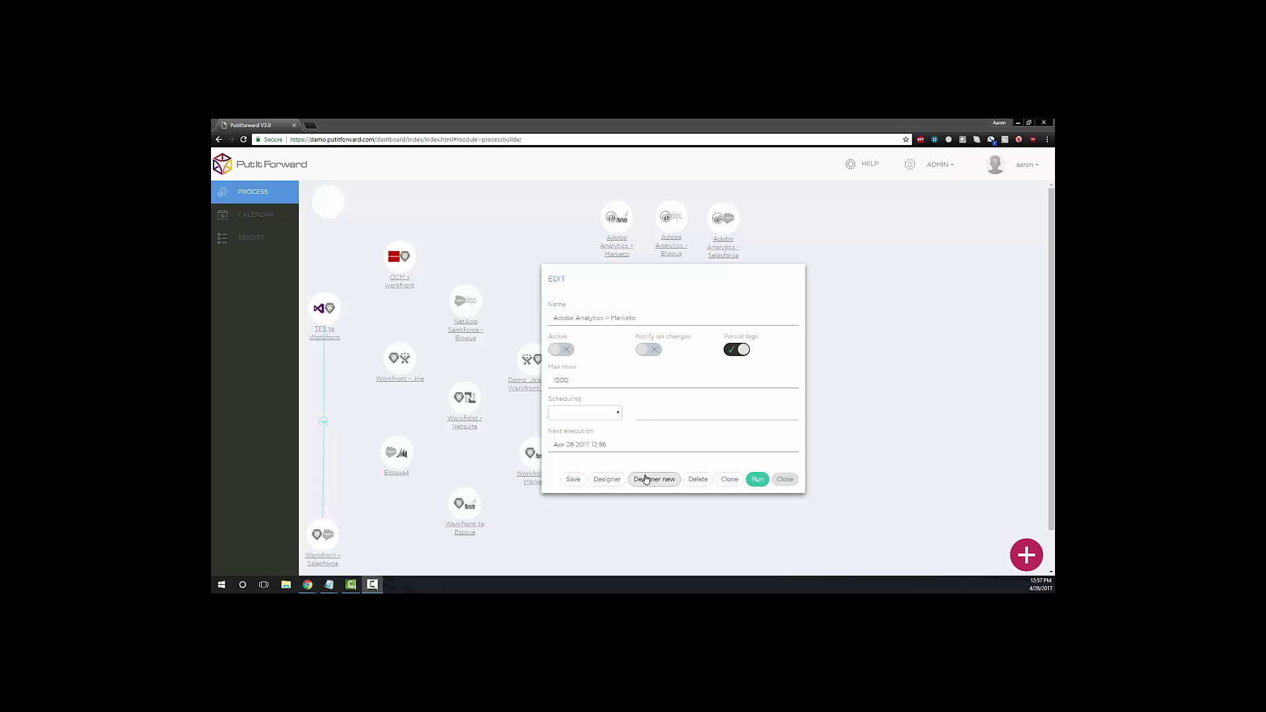
click(647, 479)
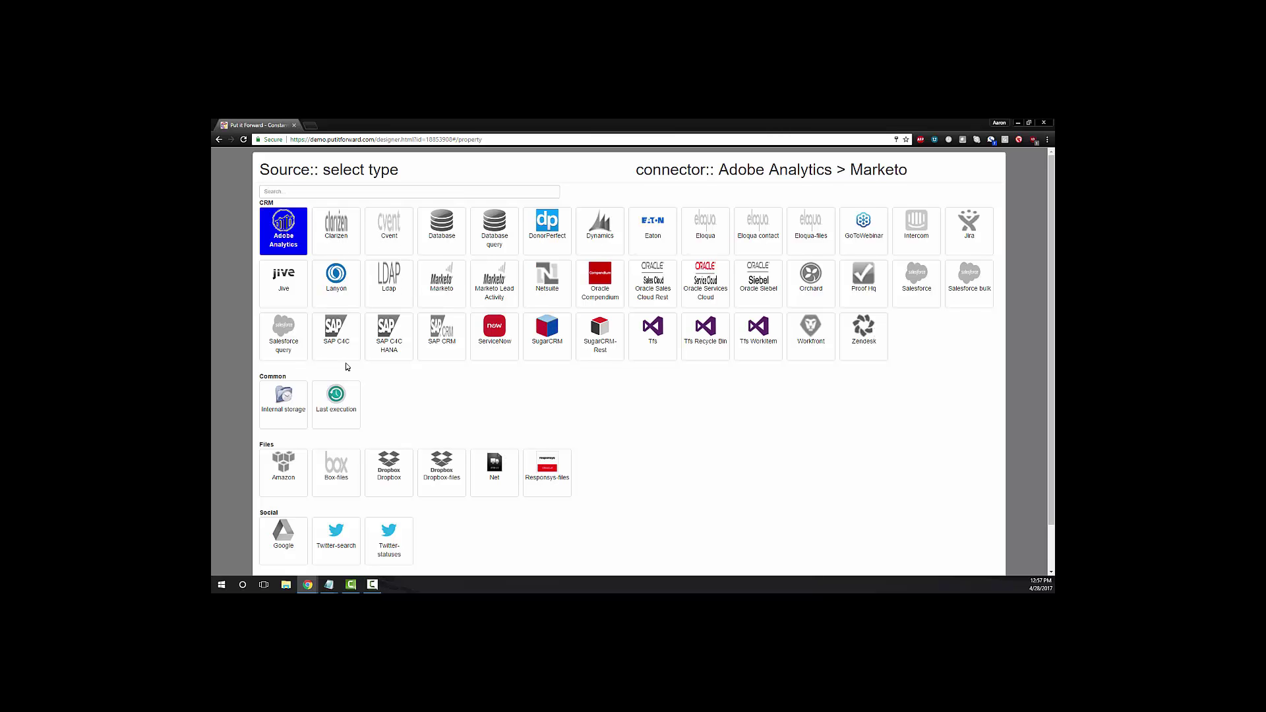
Load the Adobe Analytics source properties, fill Company, check the username and password, and open the ReportSuite picker
scroll(294, 523, down, 2)
click(294, 552)
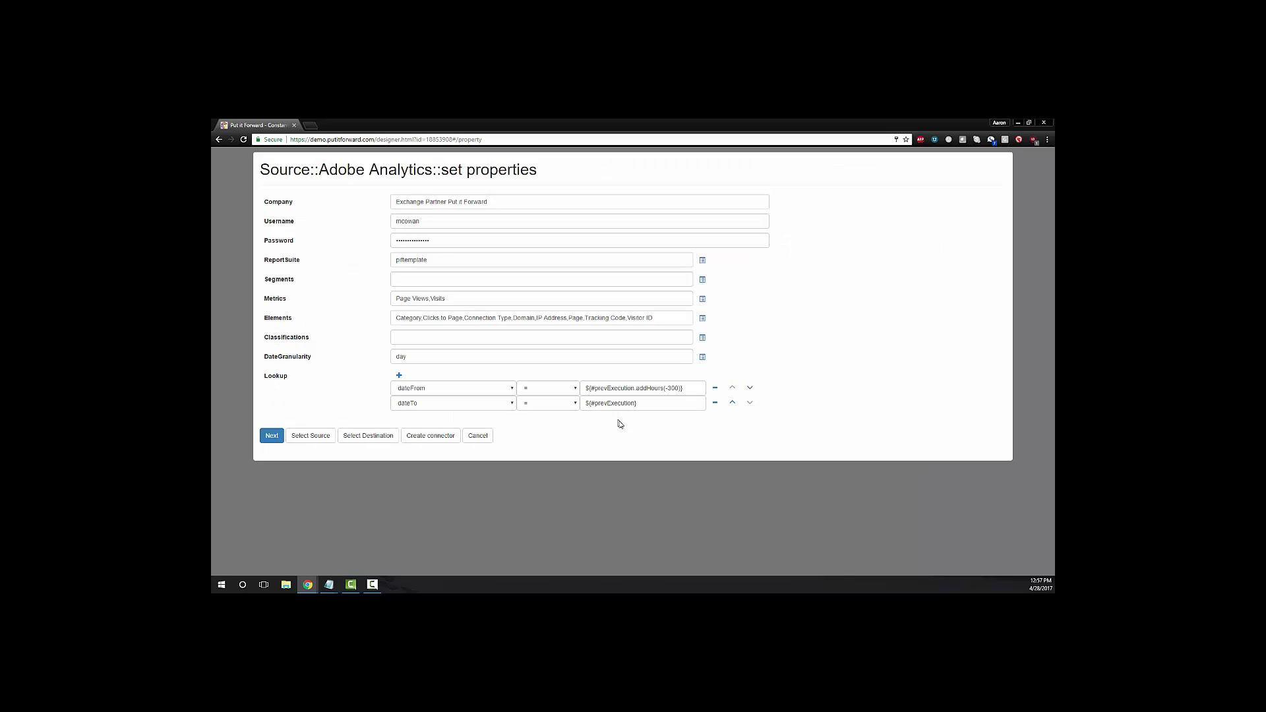
click(473, 199)
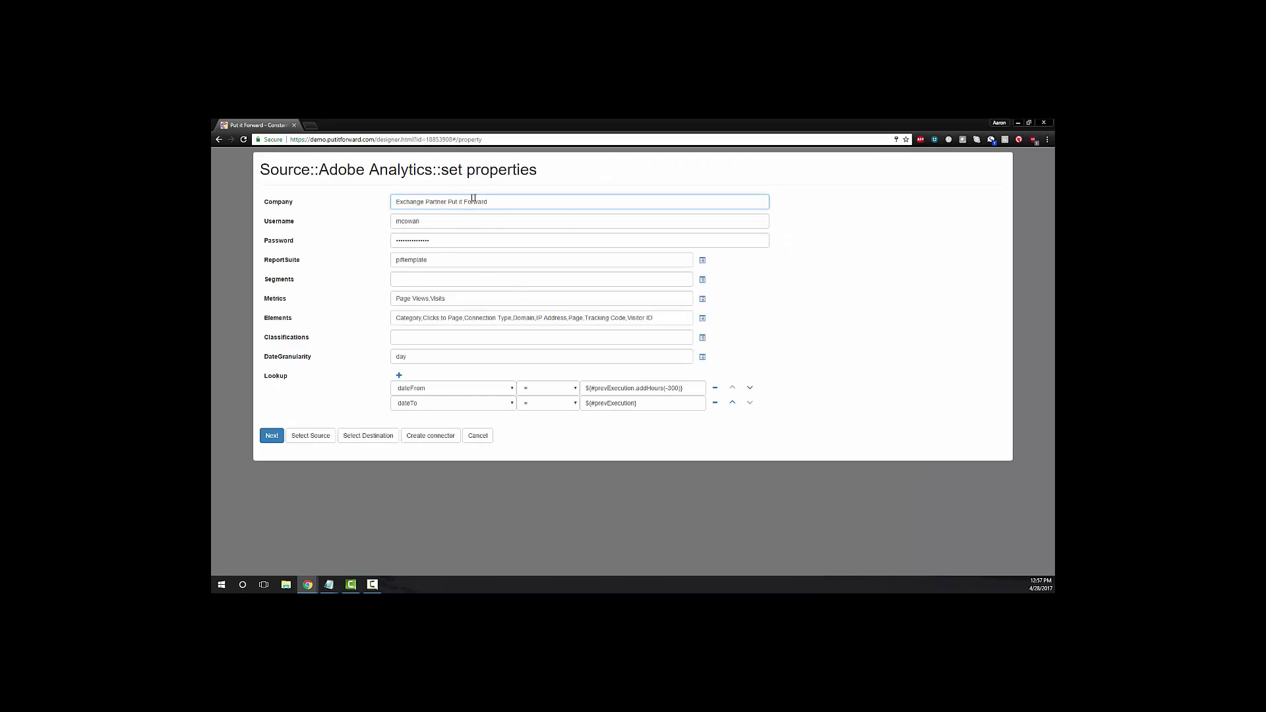
click(492, 218)
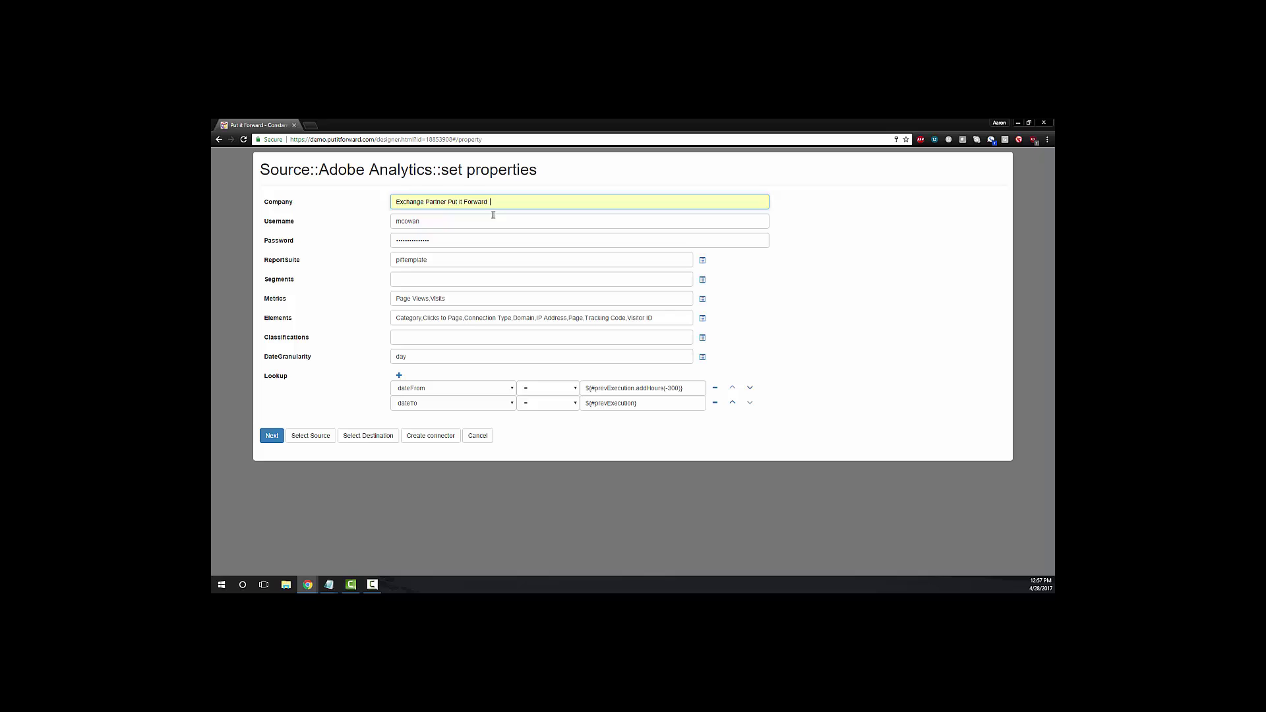
click(425, 220)
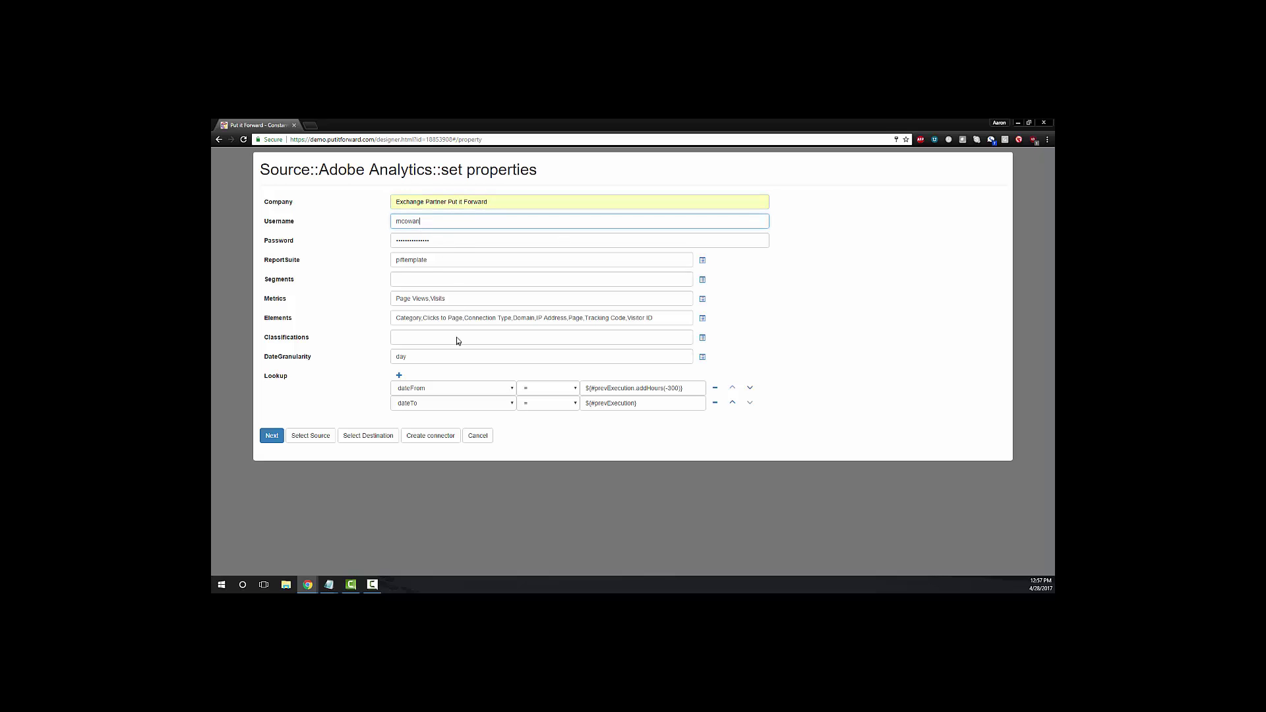
double_click(452, 242)
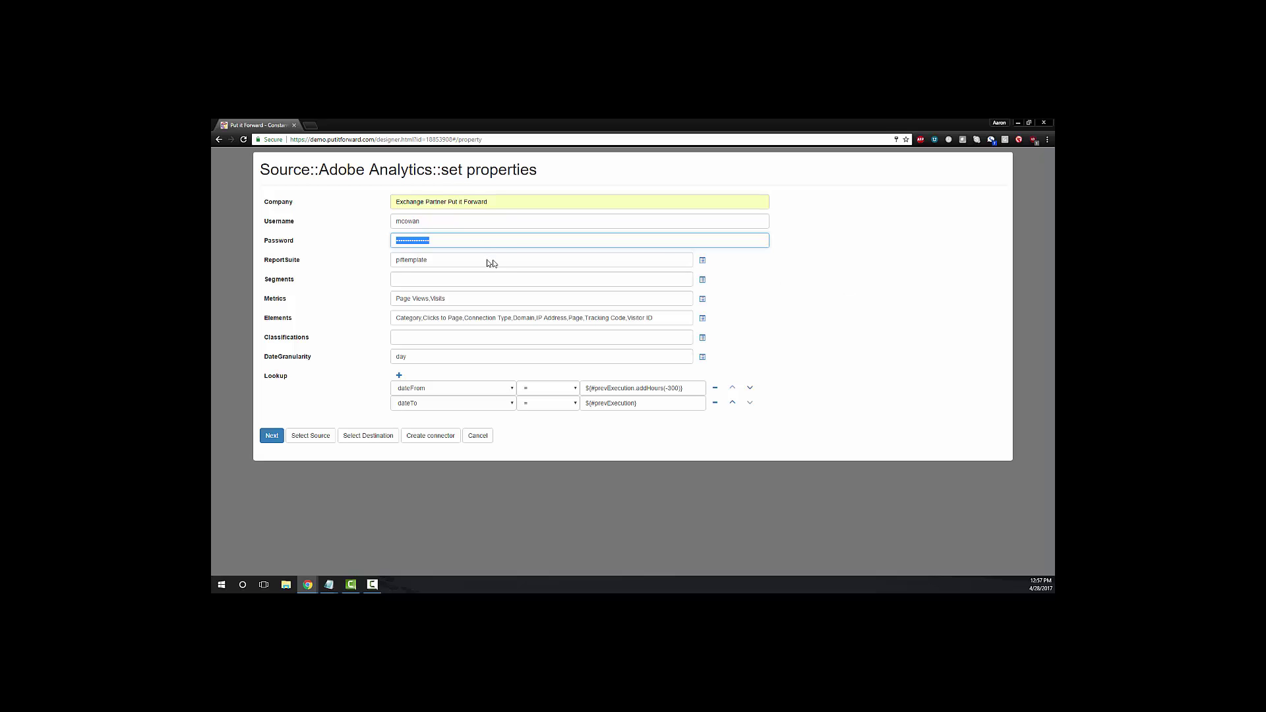
click(703, 260)
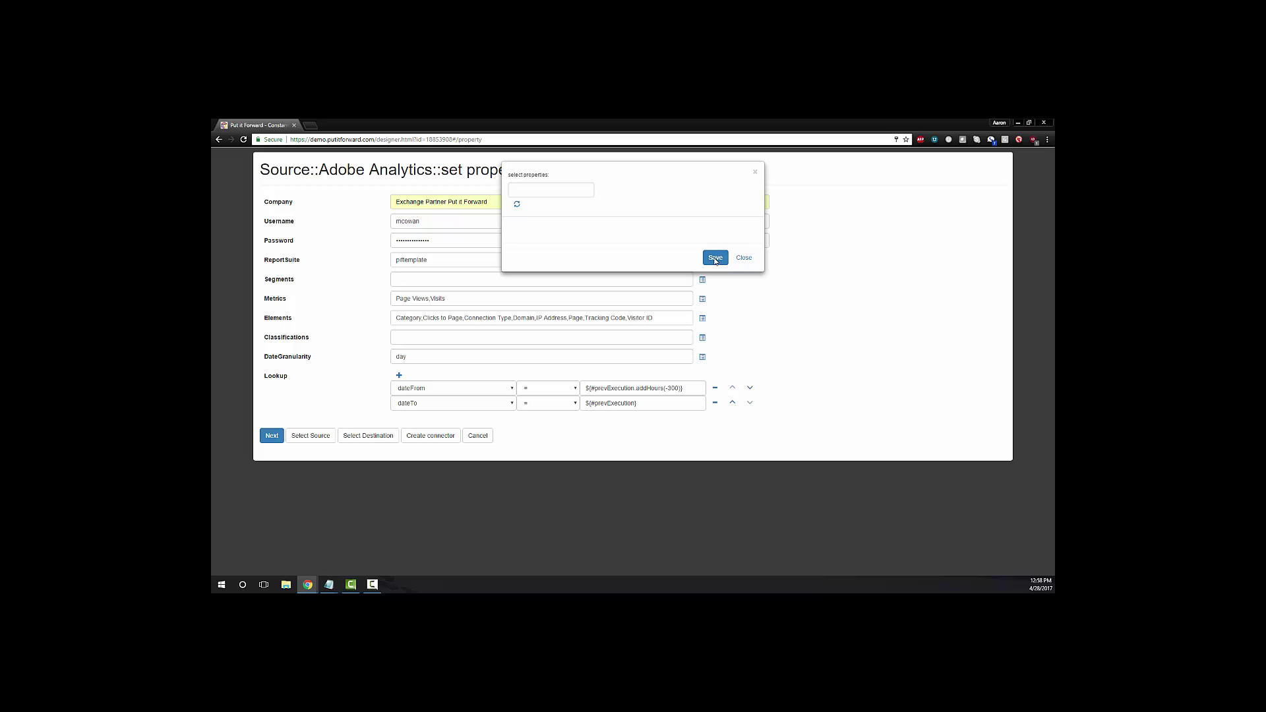
Save the report suite, then search the Metrics picker for 'ad clic' and tick Ad Clicks
click(715, 269)
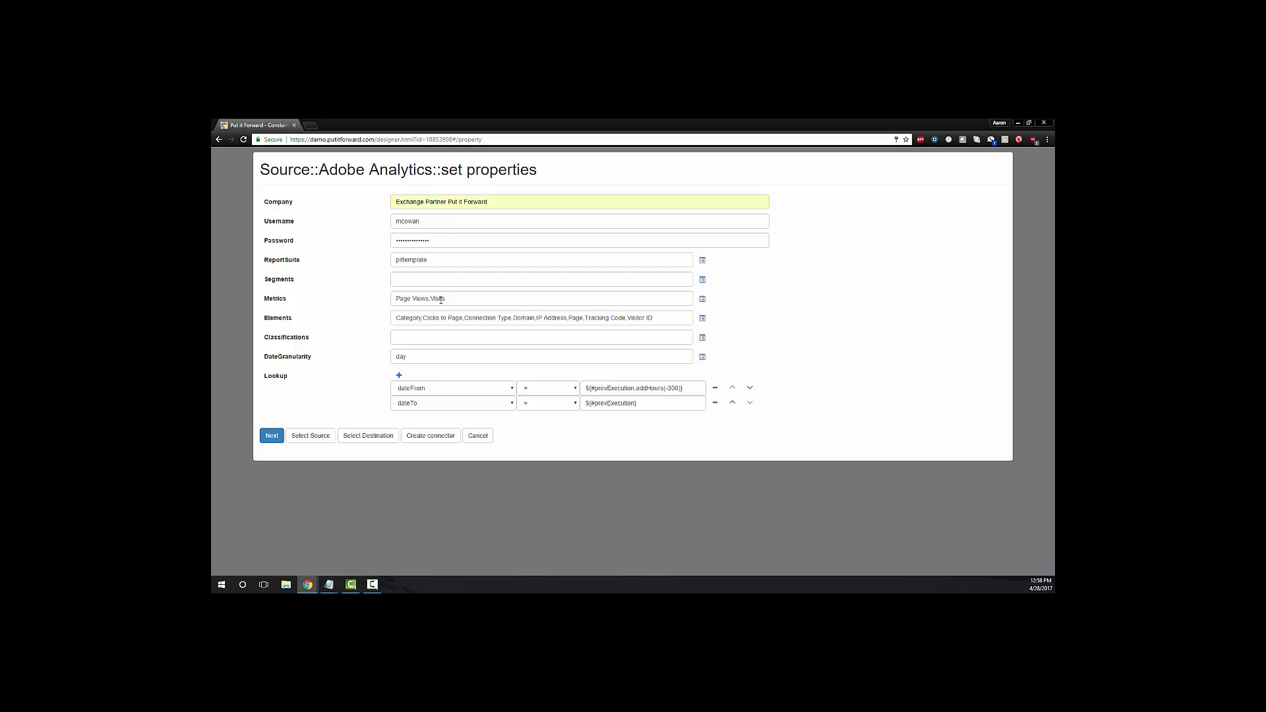
click(702, 299)
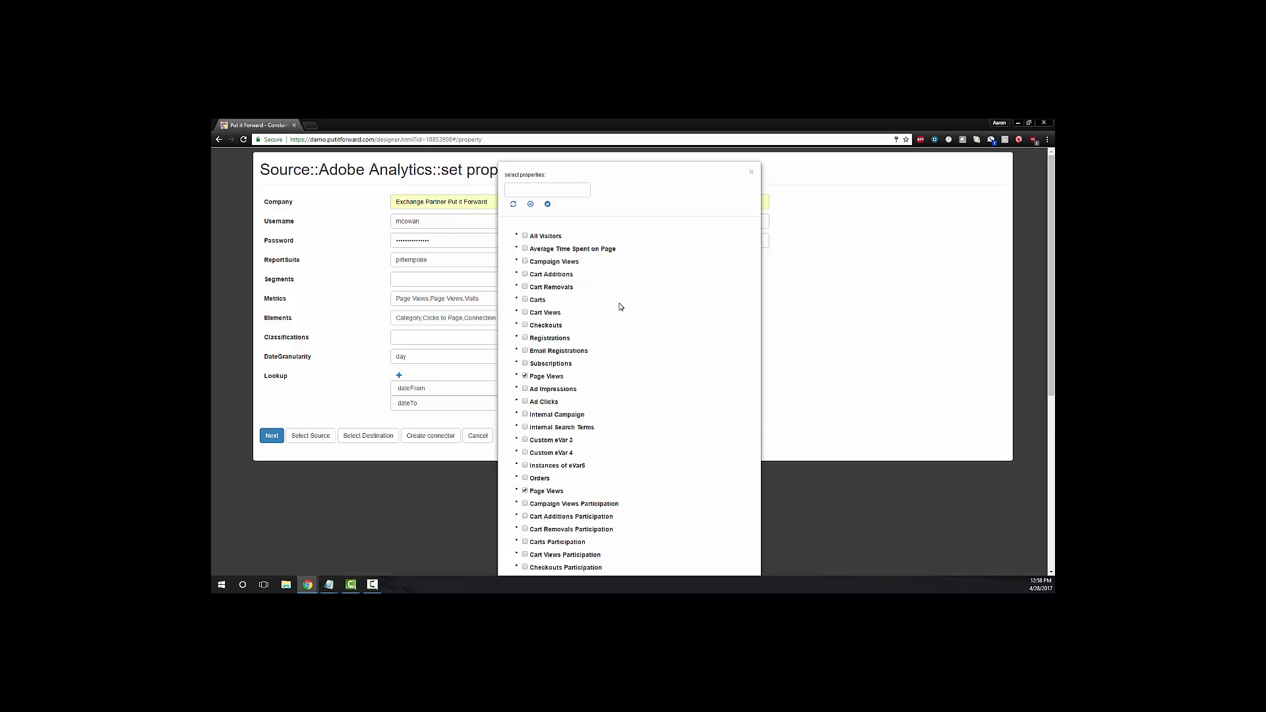
scroll(620, 307, down, 3)
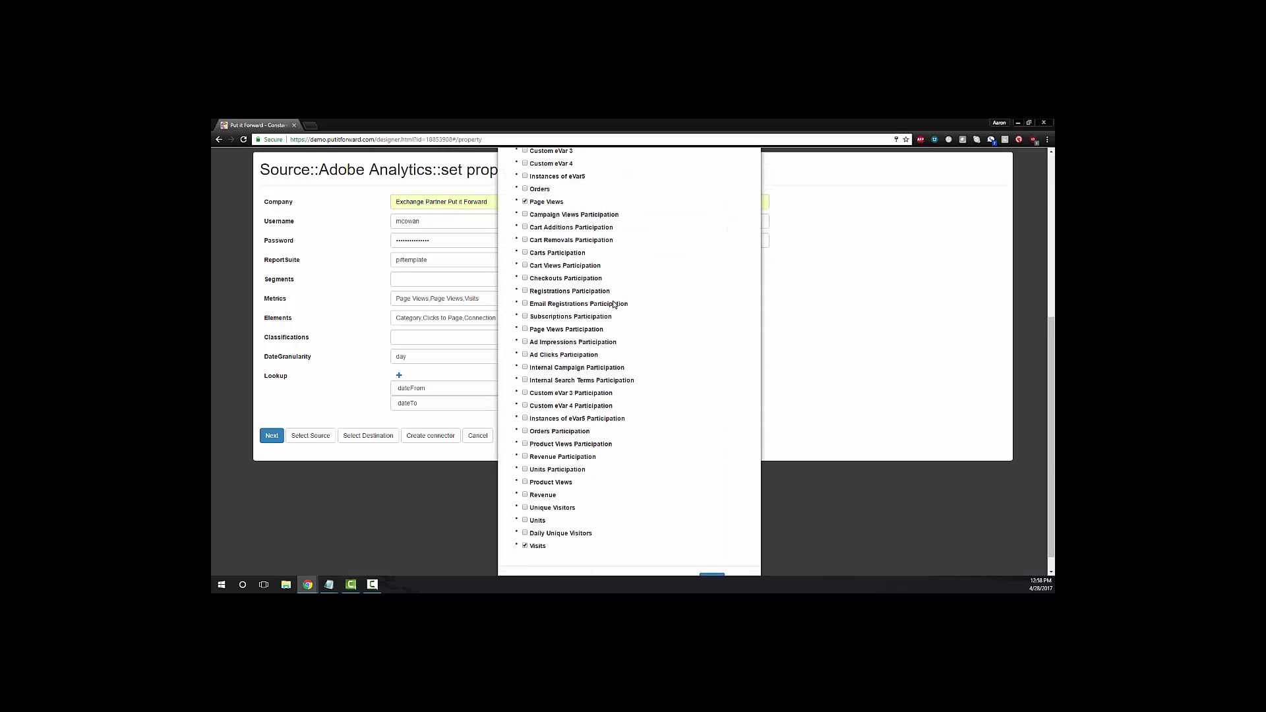
scroll(614, 304, up, 3)
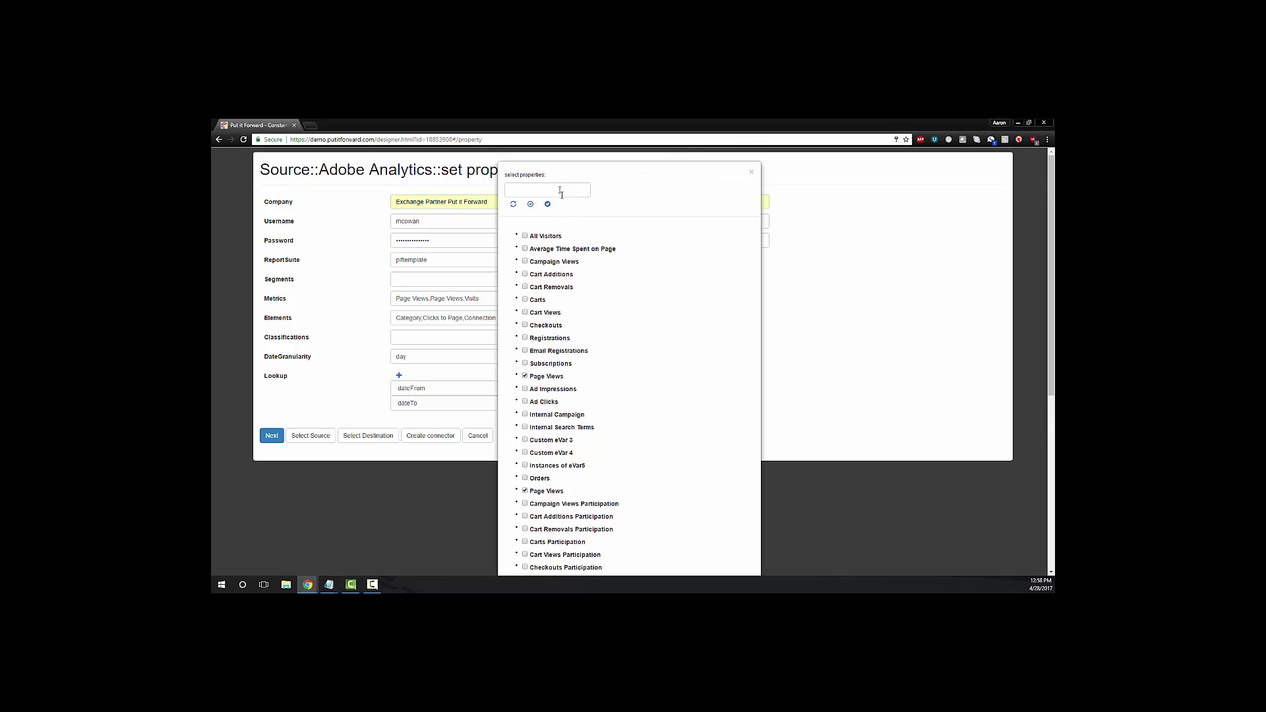
click(560, 189)
text(ad click)
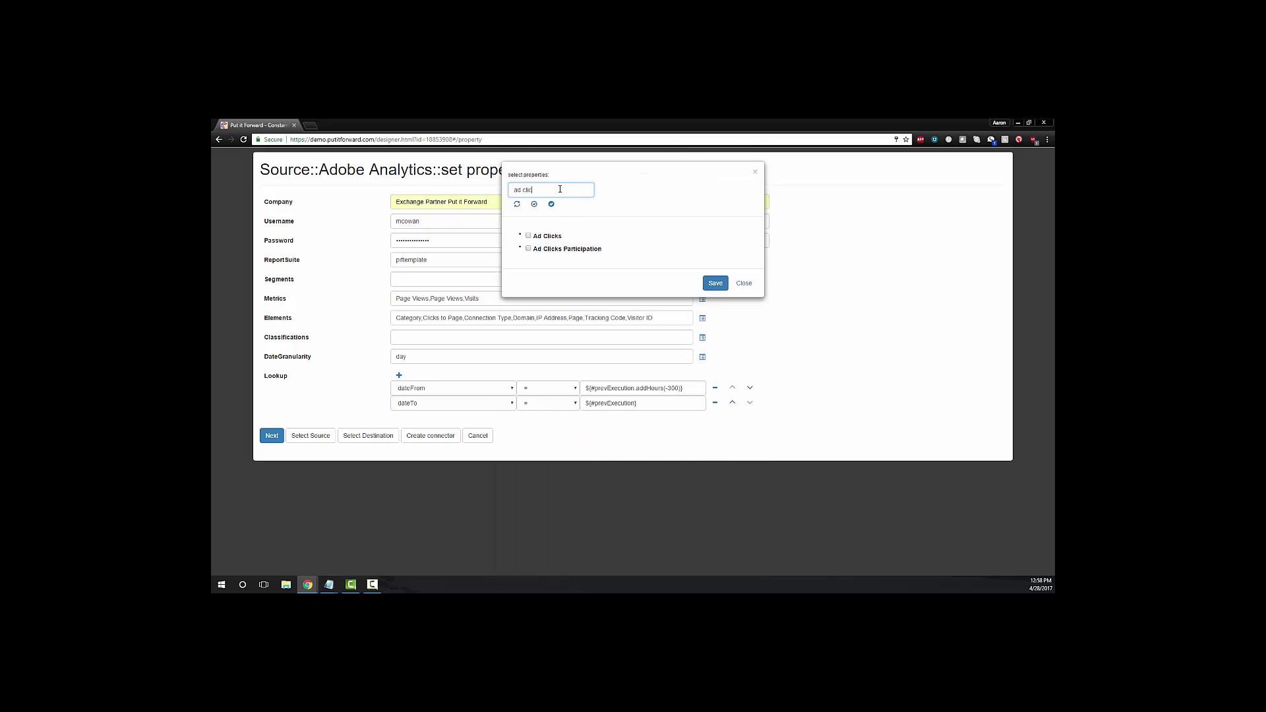
click(529, 236)
Clear the metric search, review the full list and save the metric selection
triple_click(579, 195)
key(BackSpace)
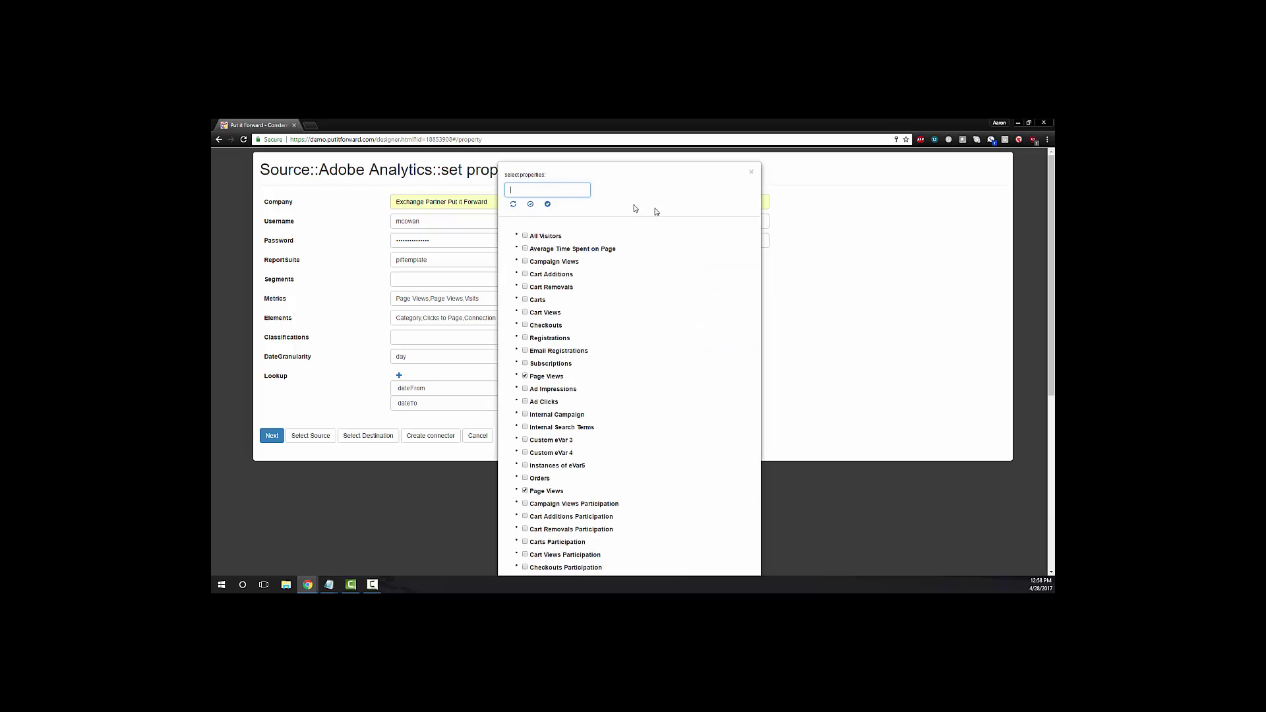
scroll(654, 359, down, 3)
scroll(654, 360, down, 3)
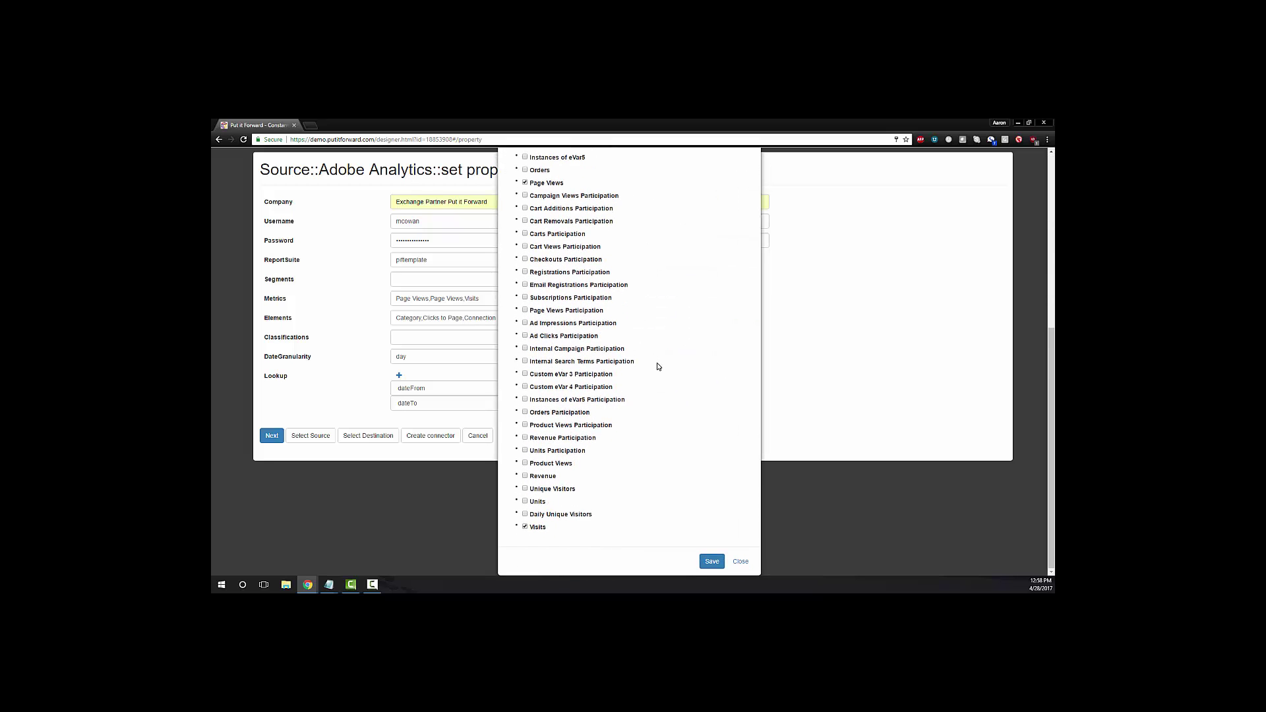
click(714, 564)
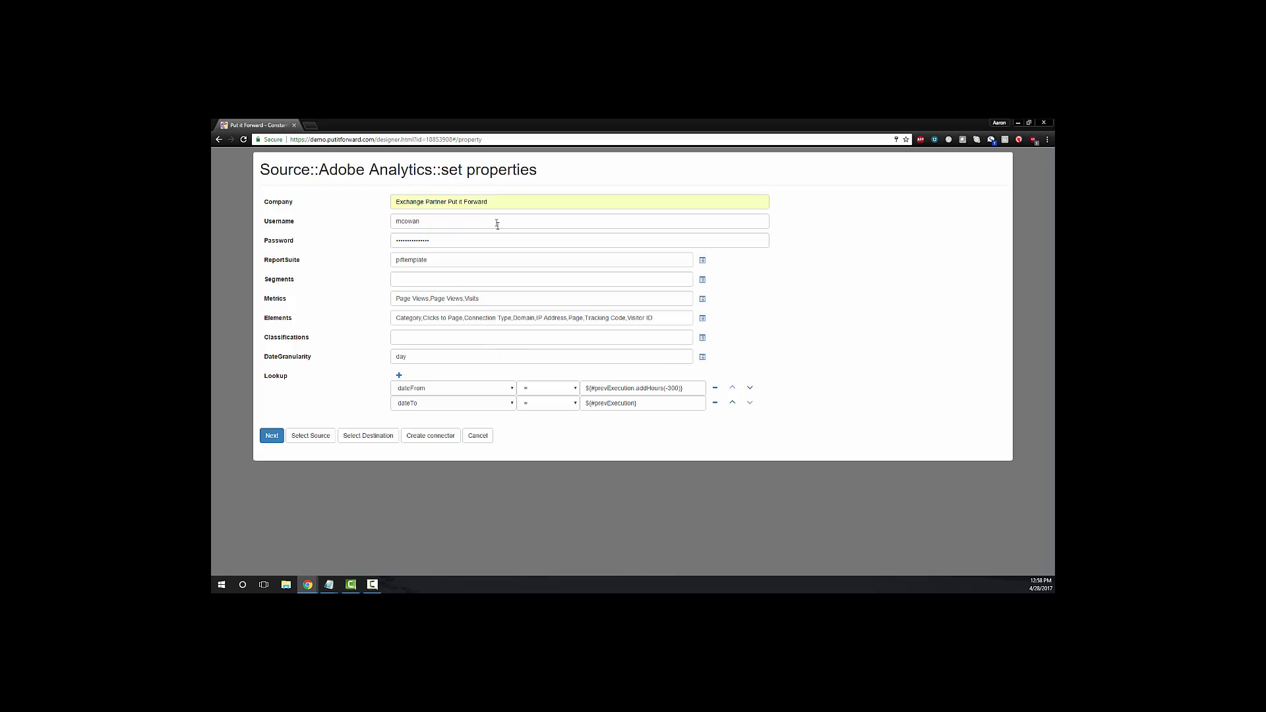
Search the Elements picker for 'ip a' to confirm IP Address is already checked
click(526, 319)
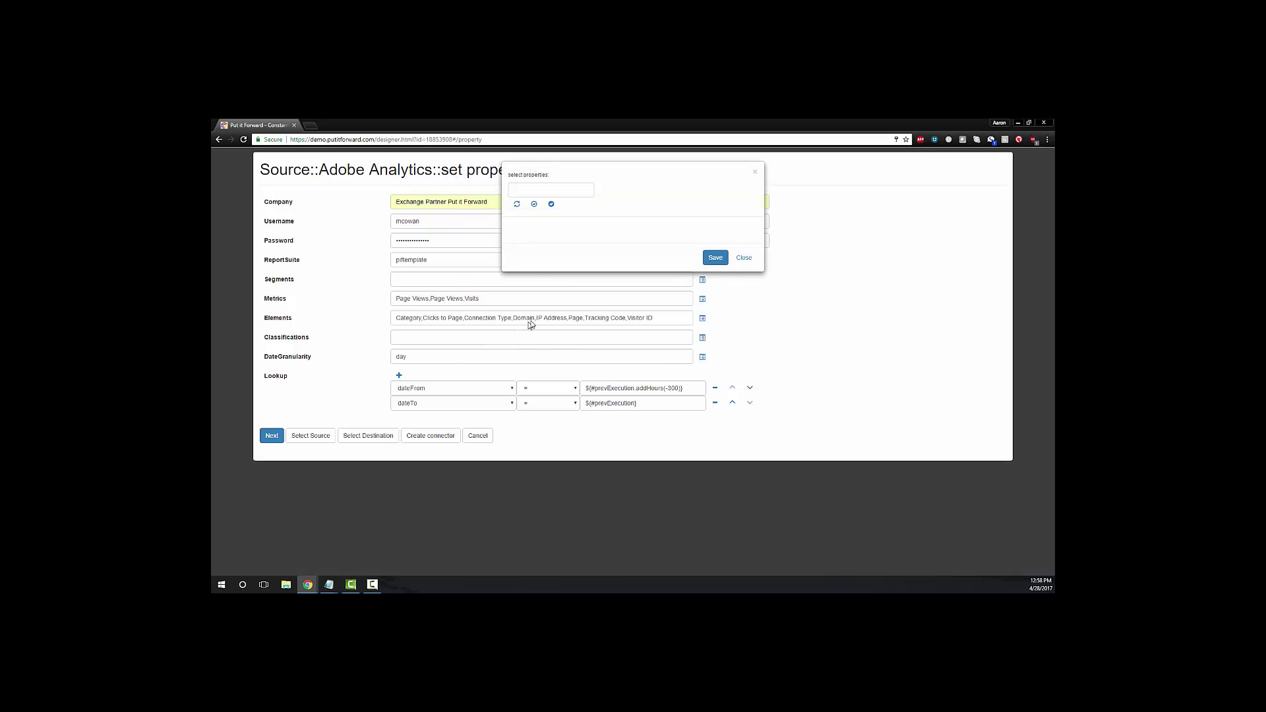
scroll(565, 283, down, 4)
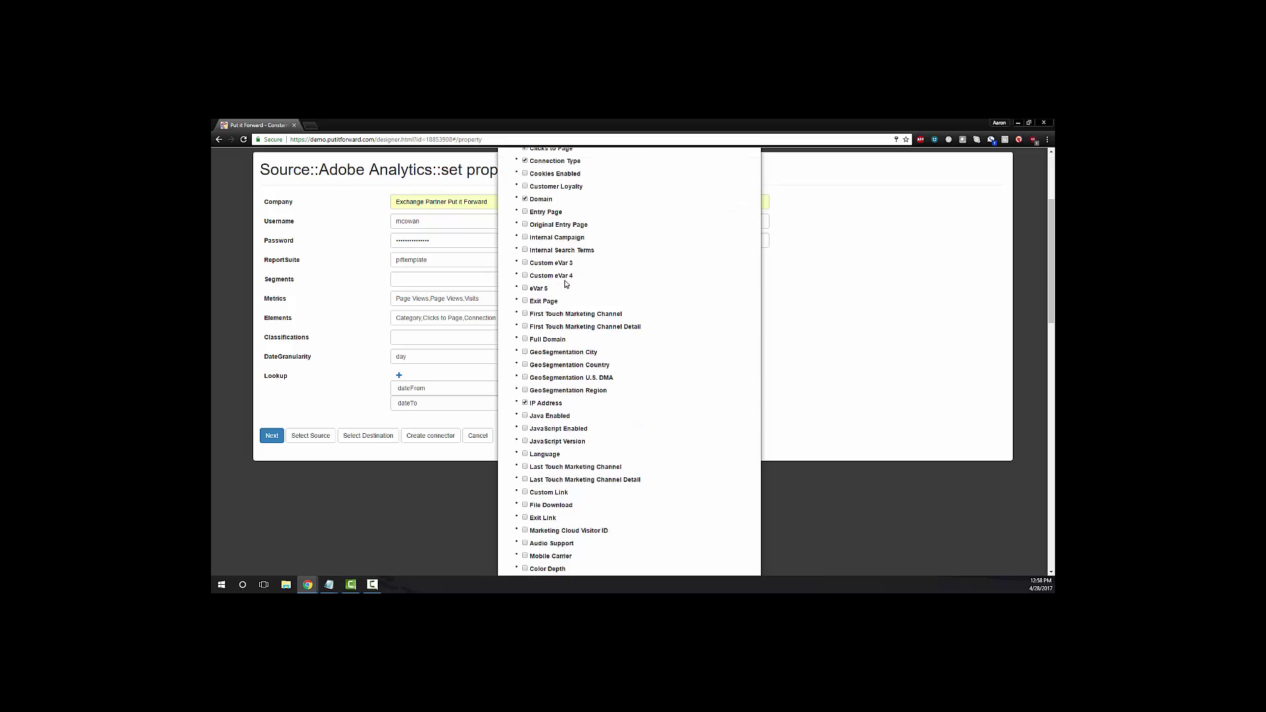
scroll(565, 283, down, 6)
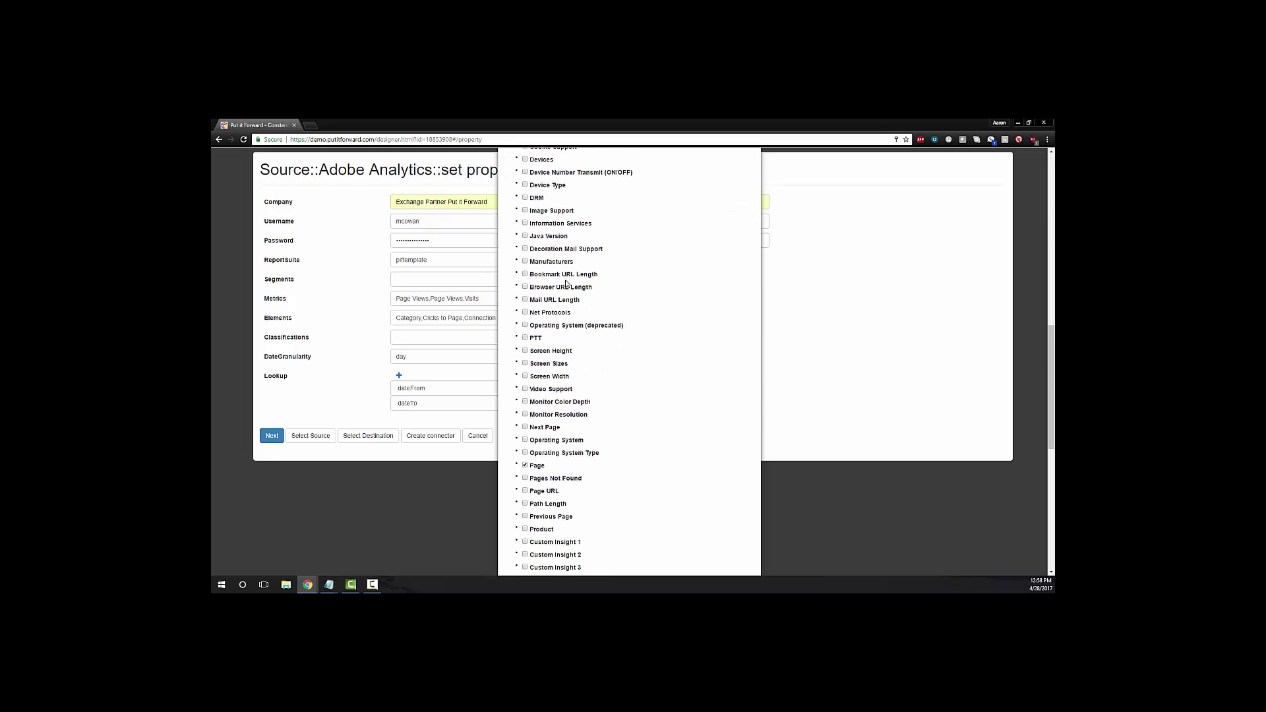
scroll(564, 279, up, 10)
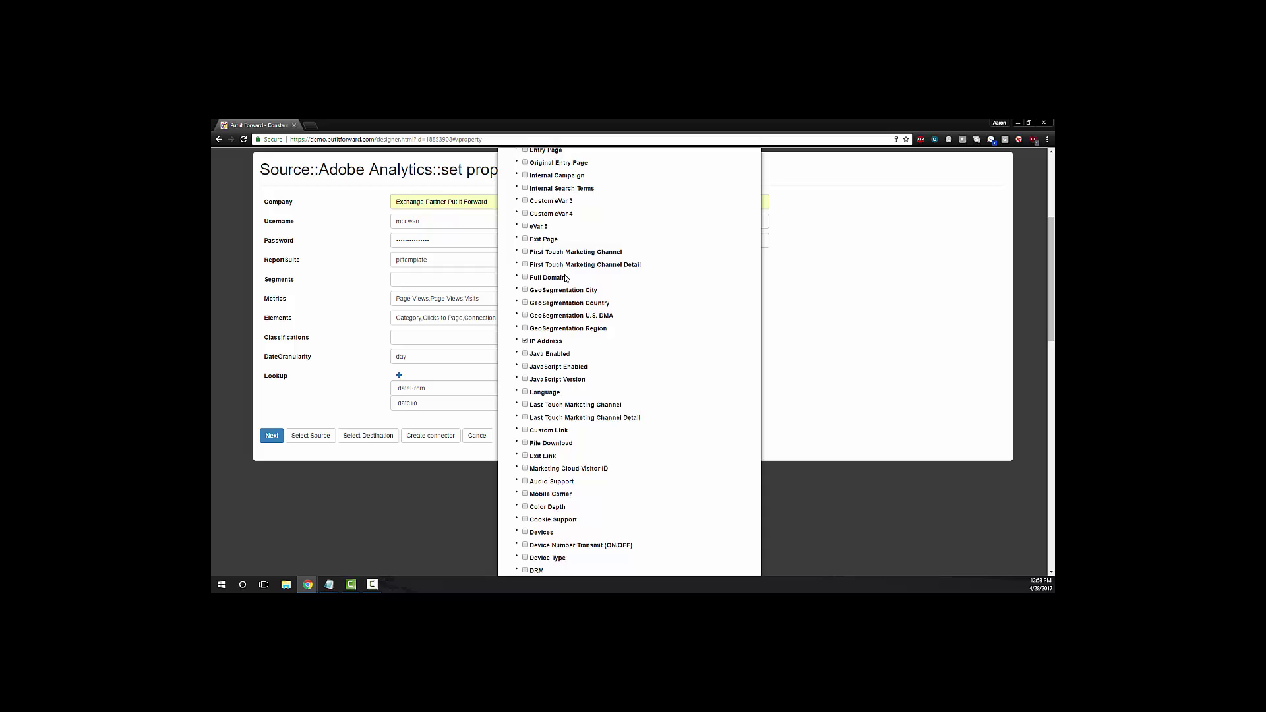
text(ip a)
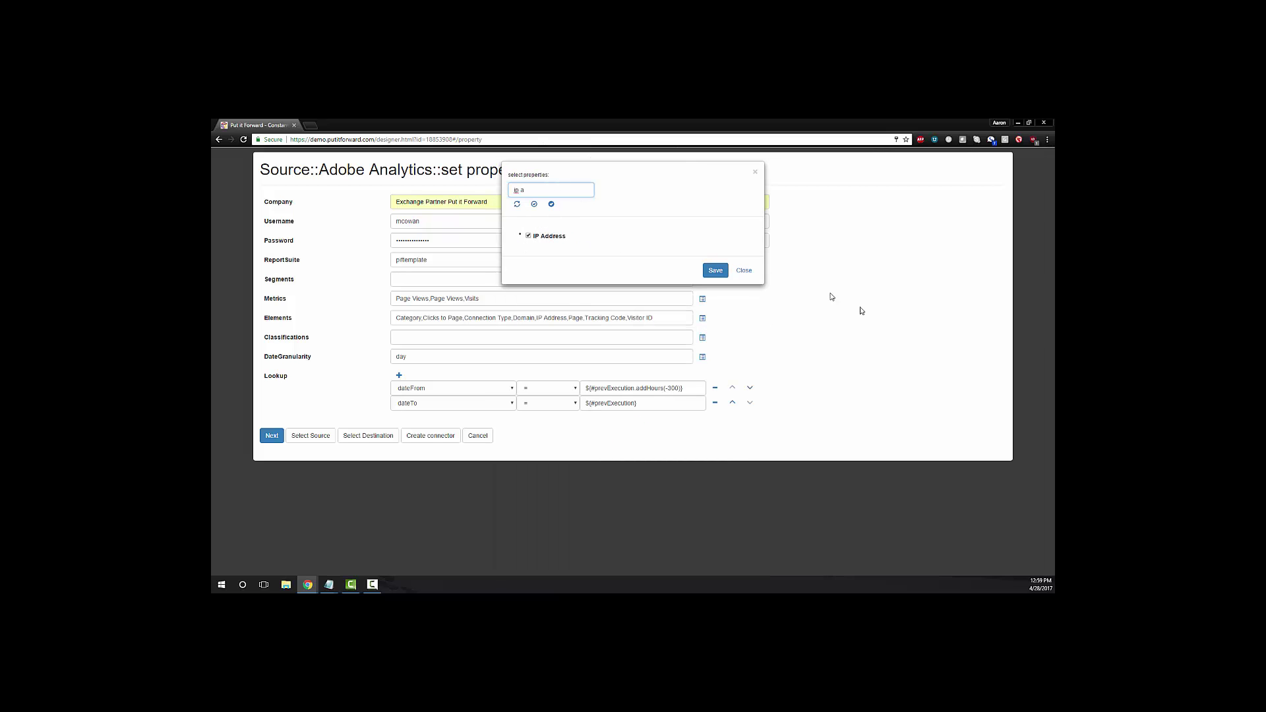
Close the Elements picker unchanged and set the date granularity to hour
click(737, 272)
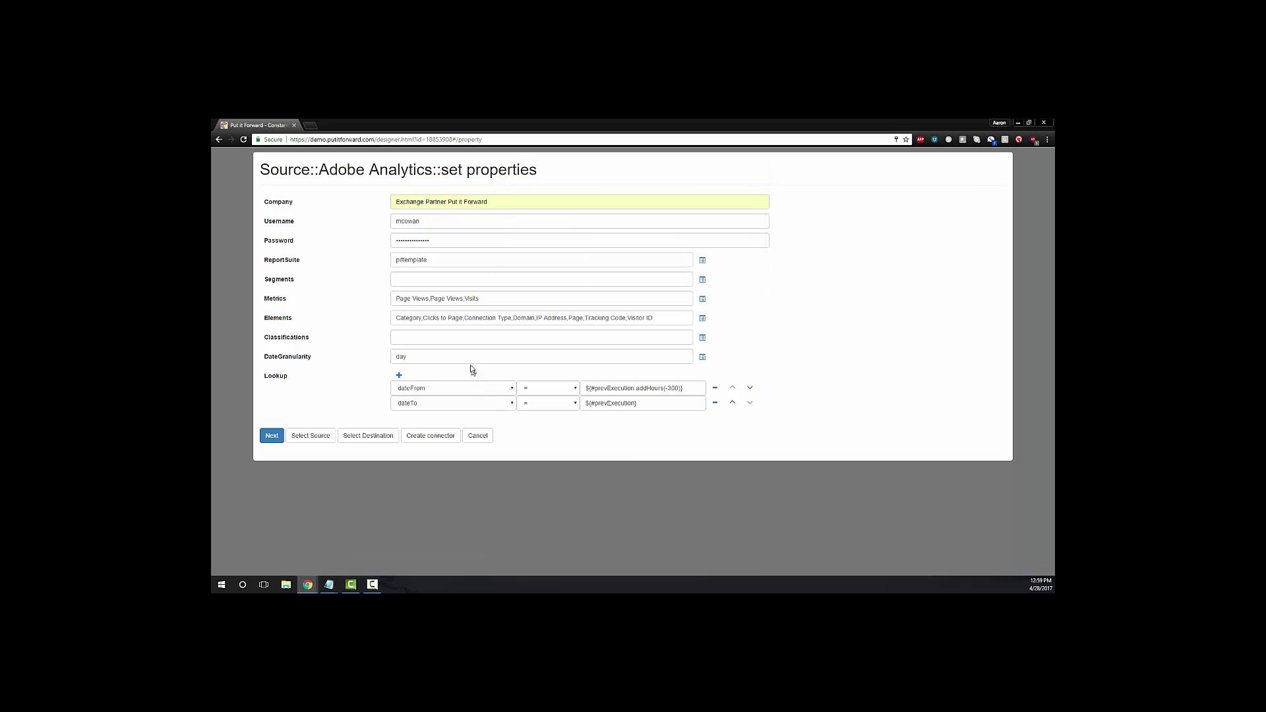
click(702, 357)
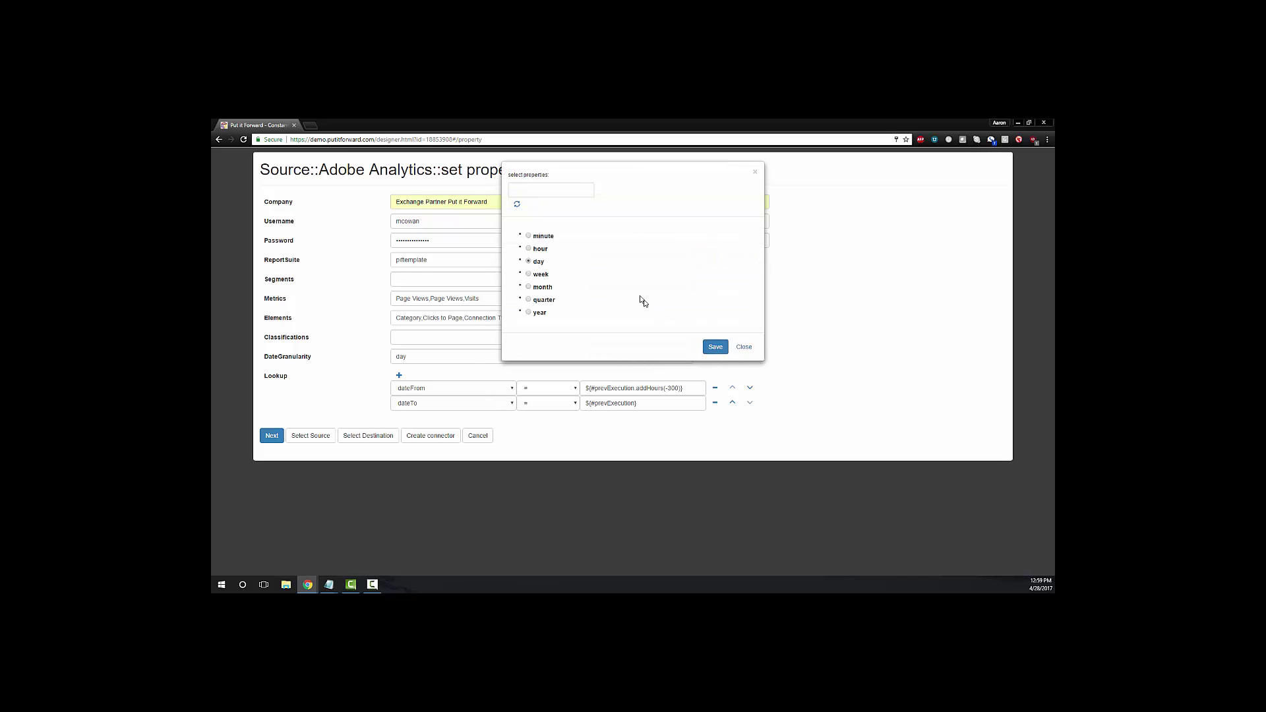
click(545, 250)
click(539, 314)
click(715, 347)
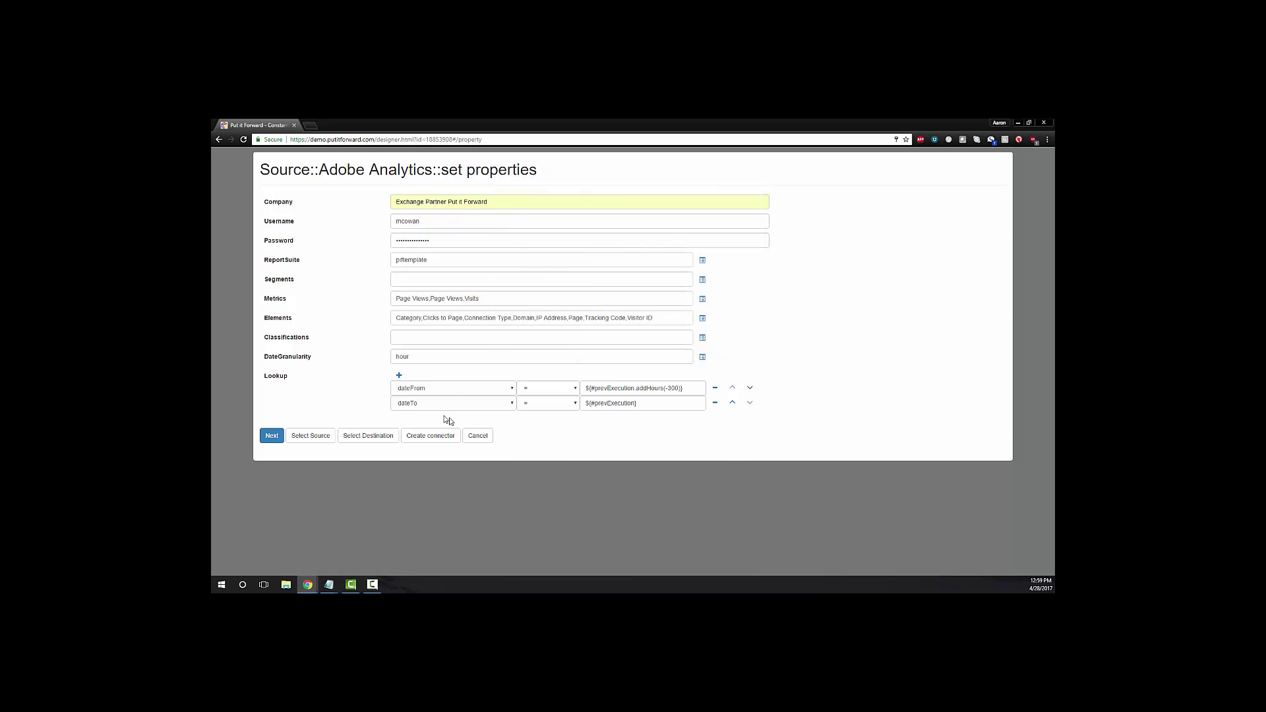
Review the dateFrom lookup's field, operator and expression, leaving them unchanged
click(443, 389)
click(436, 400)
click(573, 392)
click(633, 389)
triple_click(645, 388)
click(686, 445)
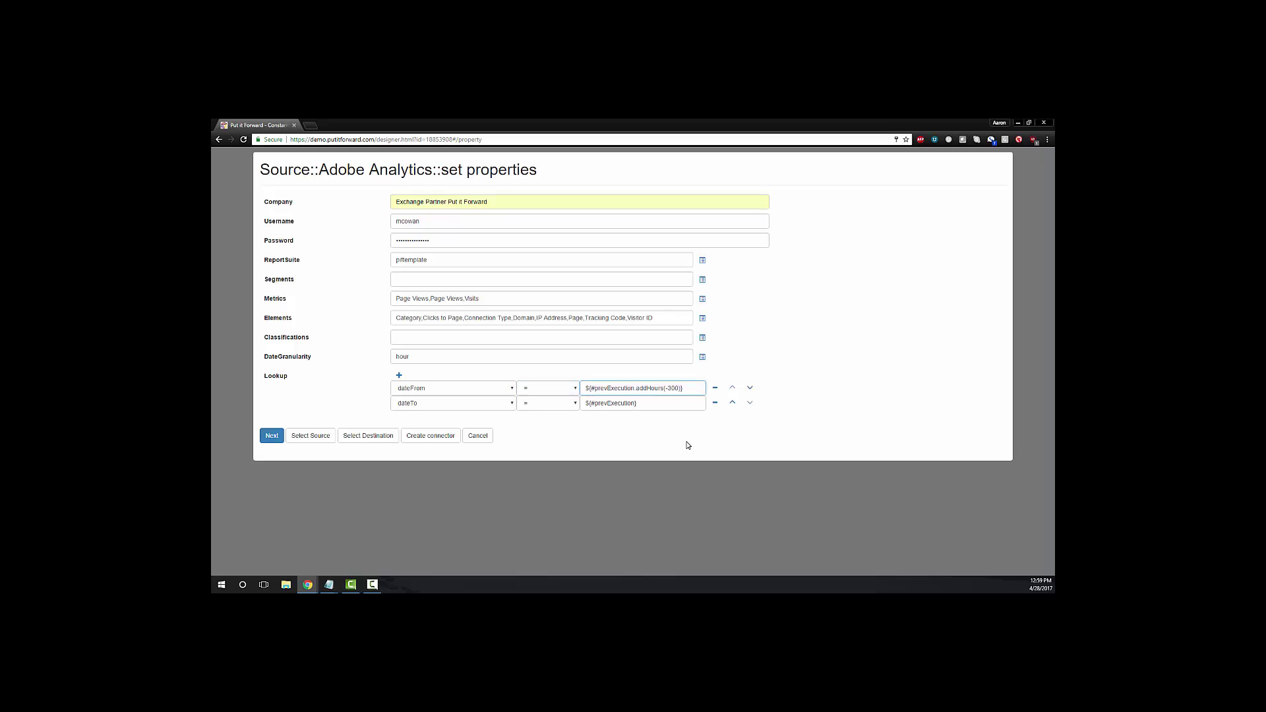
Add an extra dateFrom lookup row, then delete it again
click(399, 375)
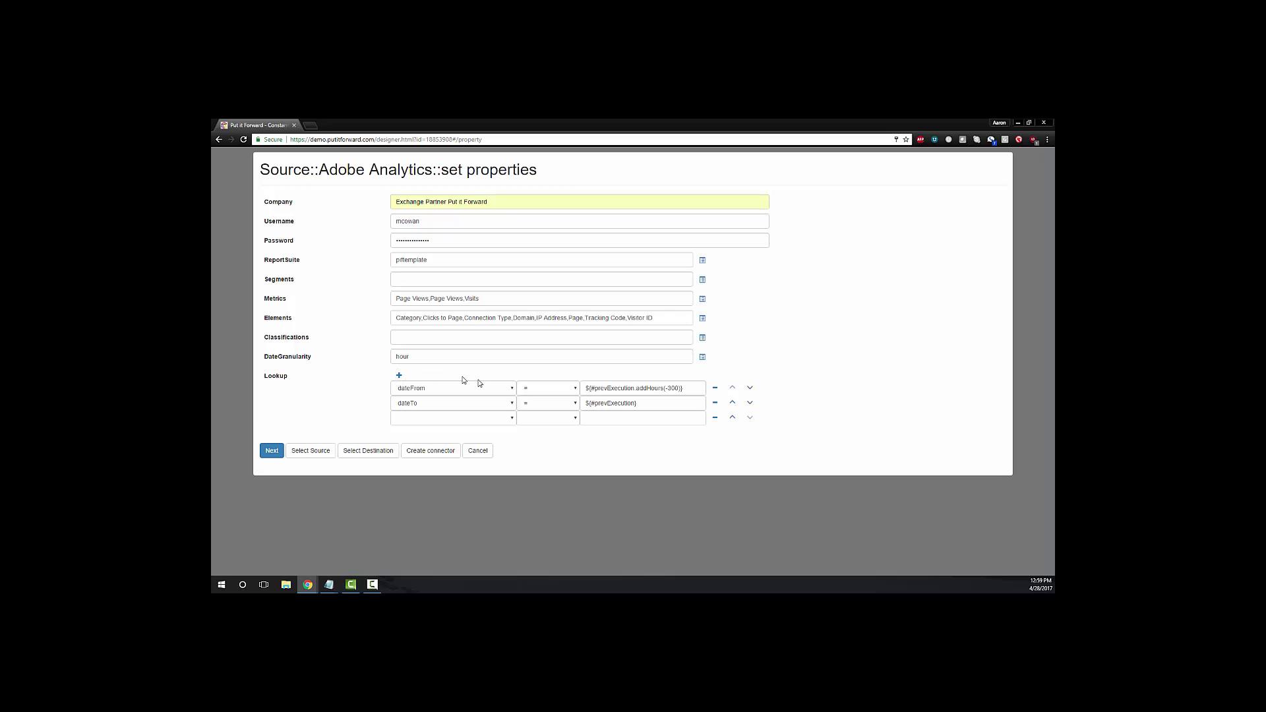
click(500, 419)
click(494, 438)
click(715, 417)
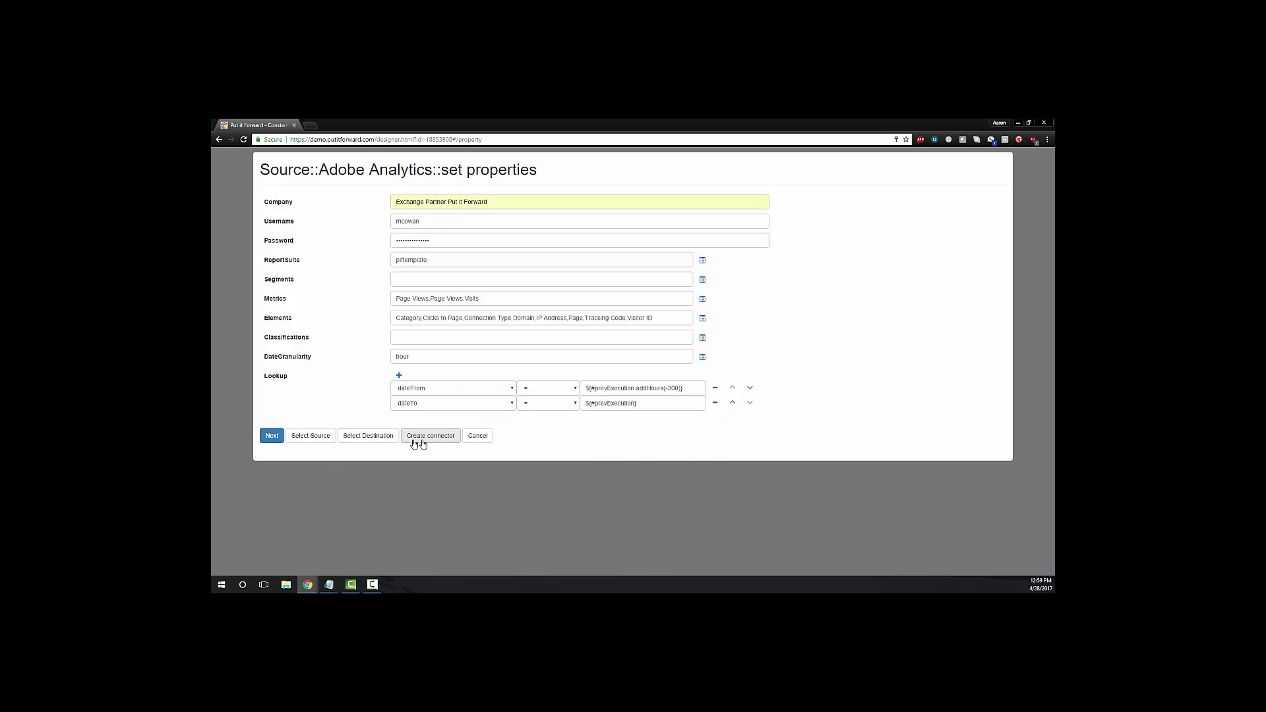
Choose Marketo as the destination and step through its Domain, Client Id and Client secret
click(355, 435)
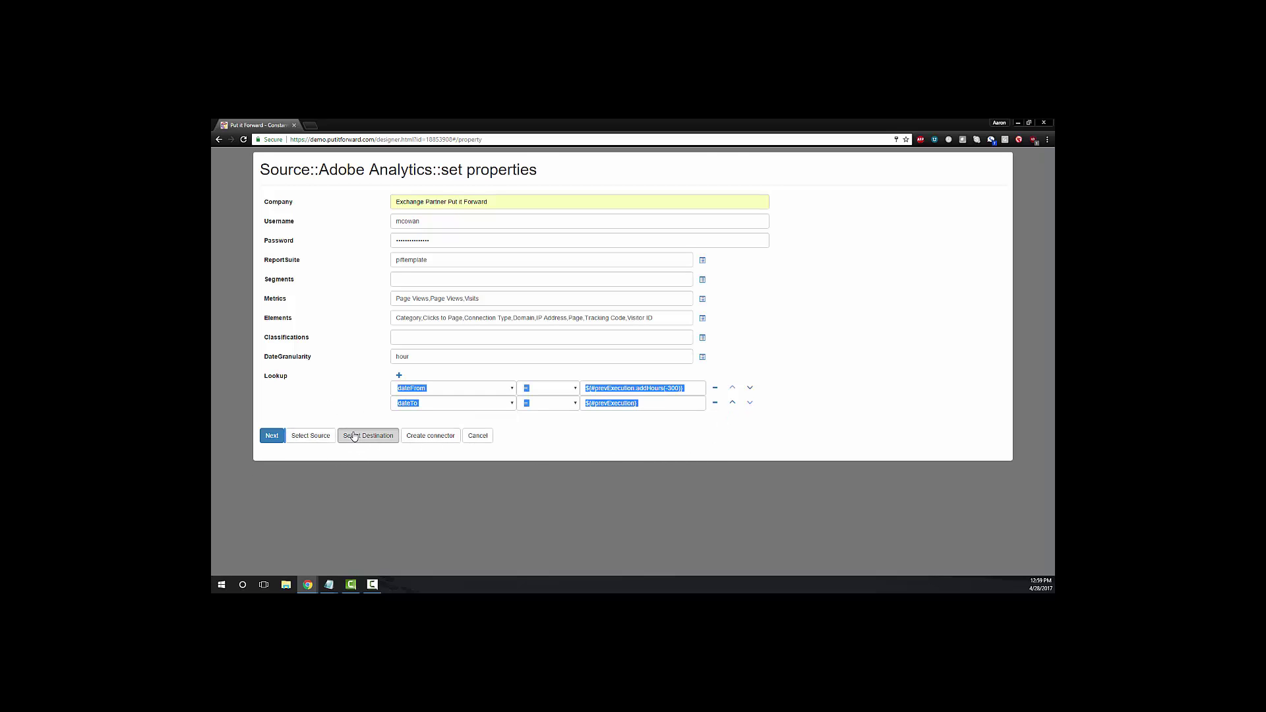
scroll(546, 418, down, 2)
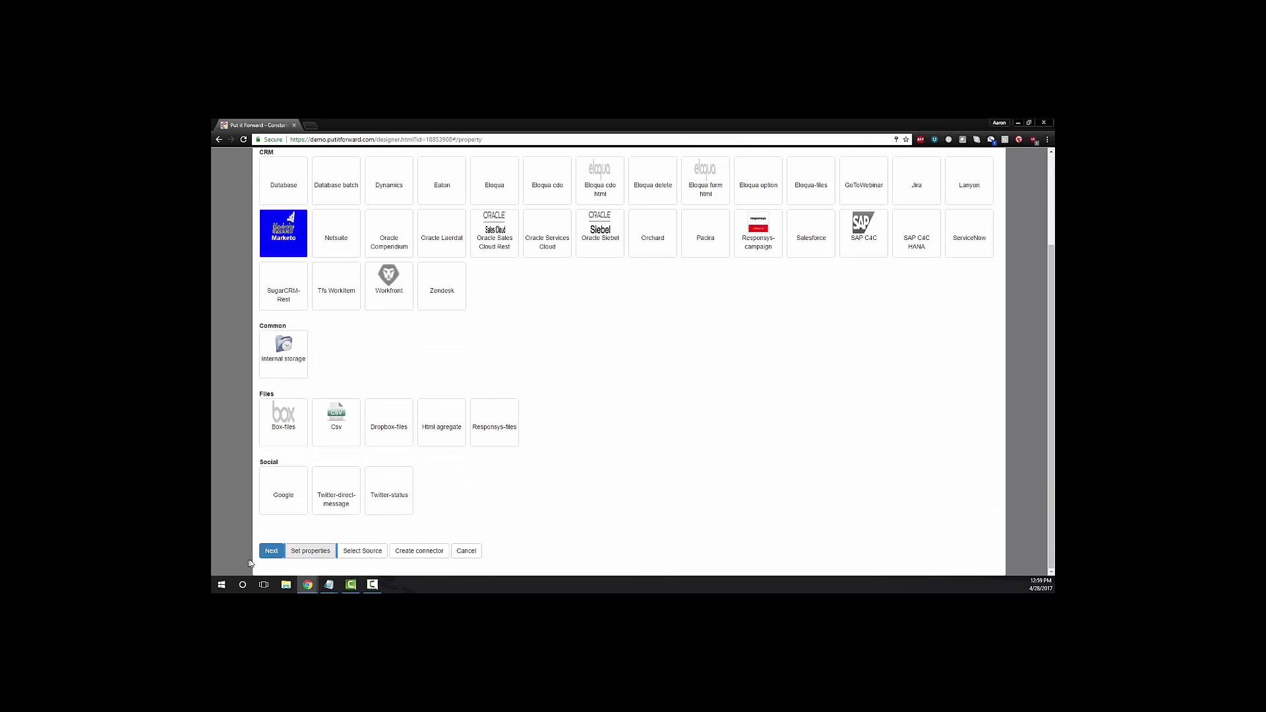
click(272, 554)
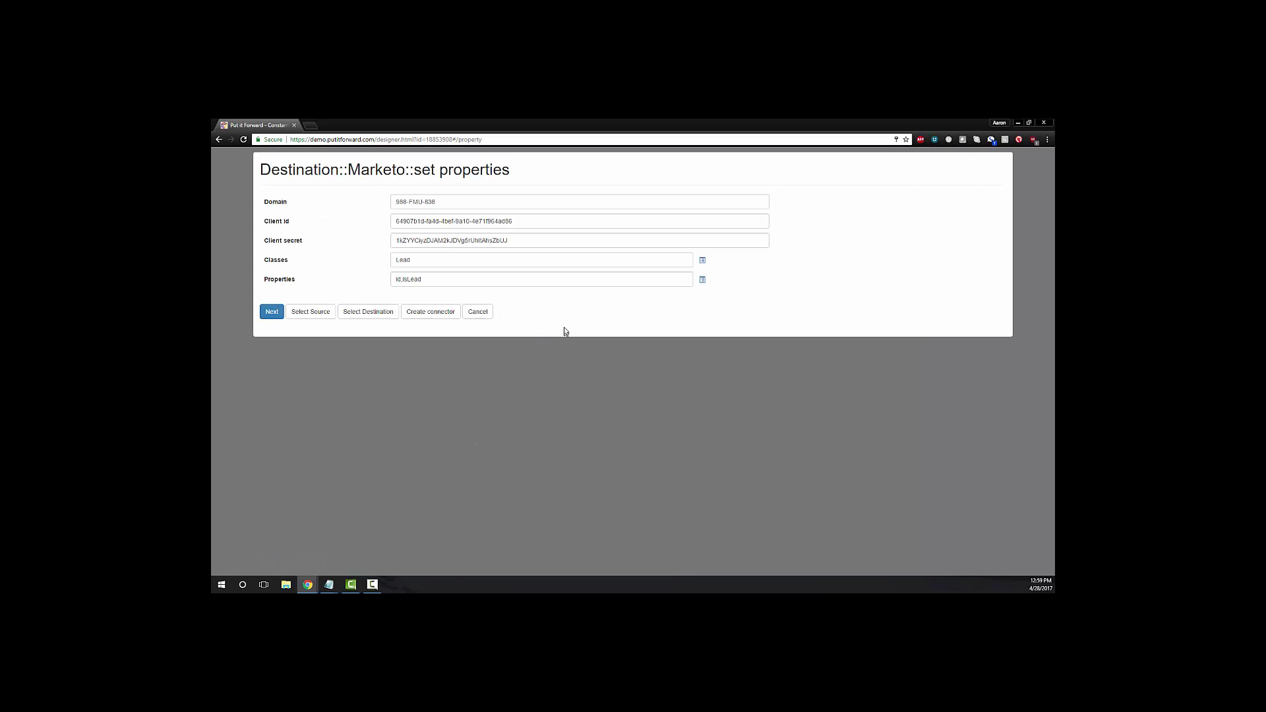
click(464, 203)
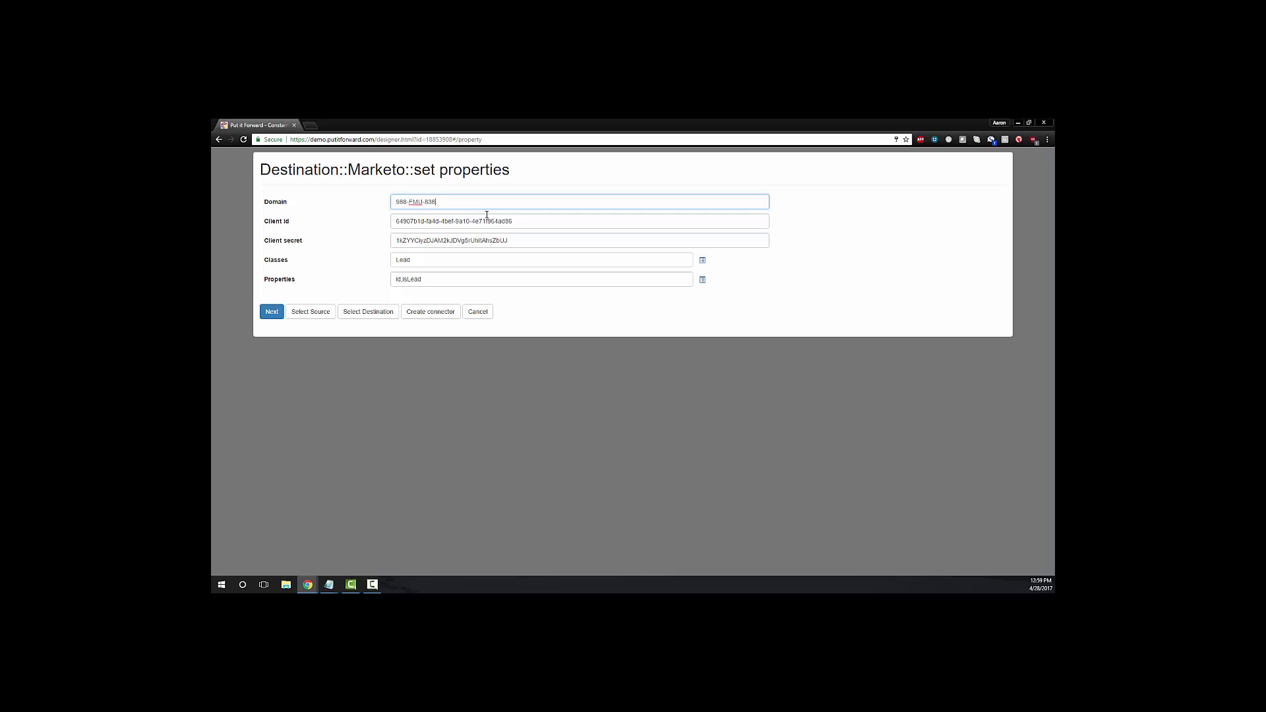
key(Tab)
key(Tab)
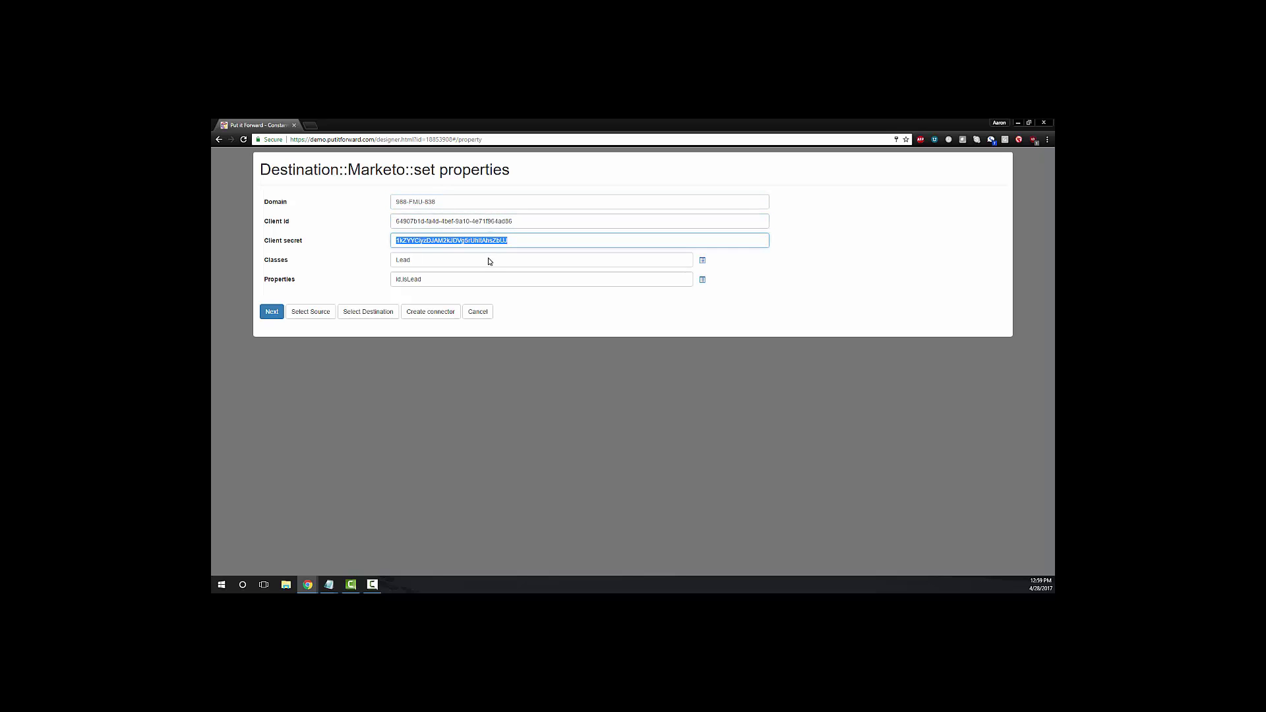
Pick the Lead properties id and isLead in the Properties picker and save them
click(489, 261)
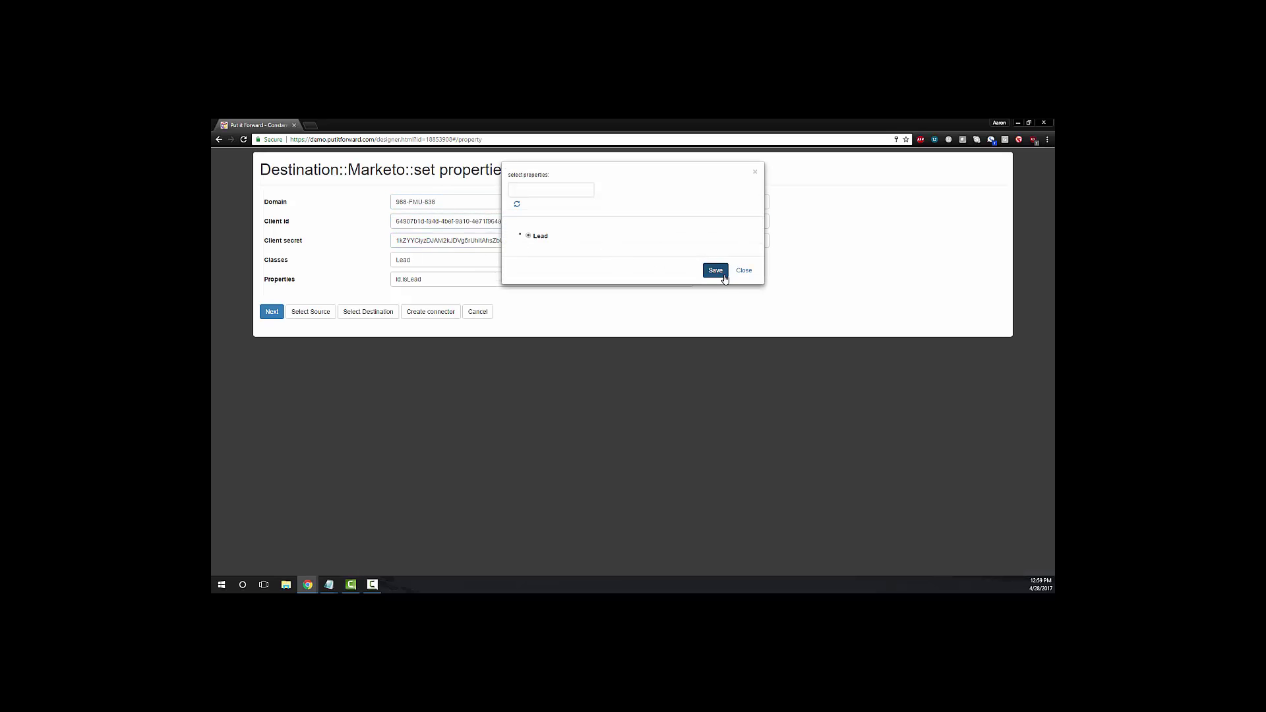
click(723, 277)
click(433, 281)
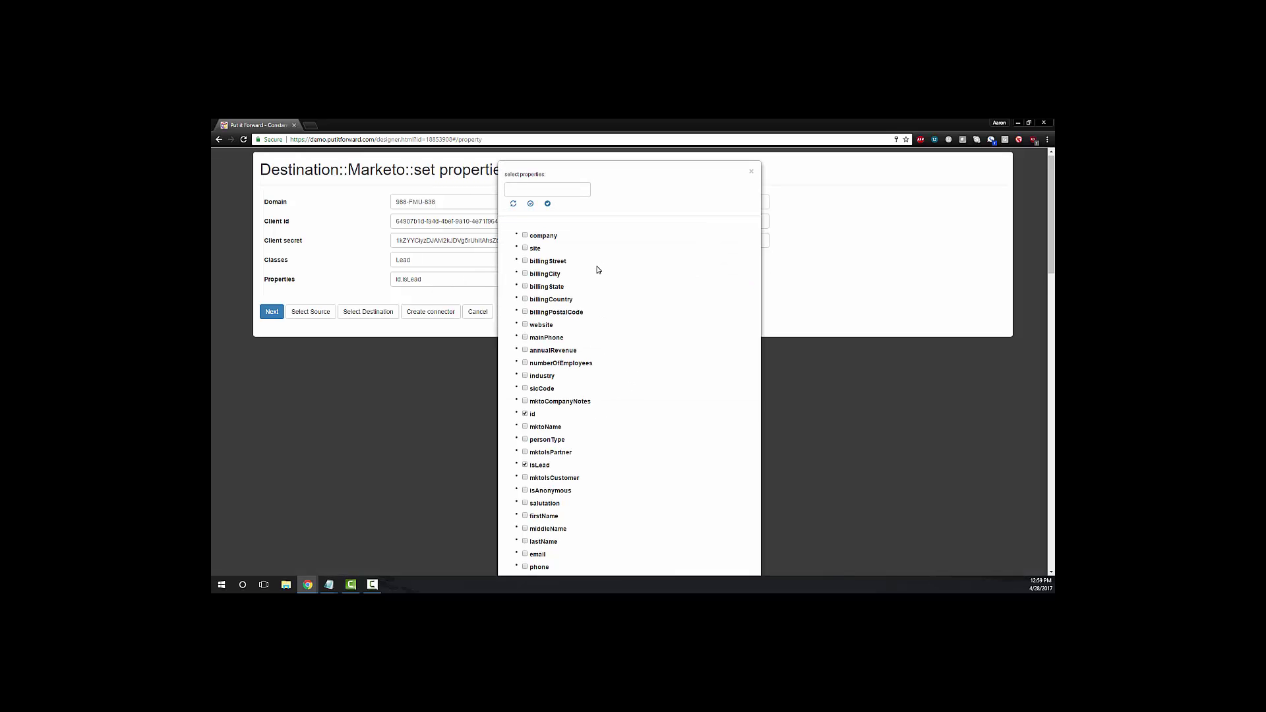
scroll(597, 290, down, 1)
scroll(595, 302, down, 3)
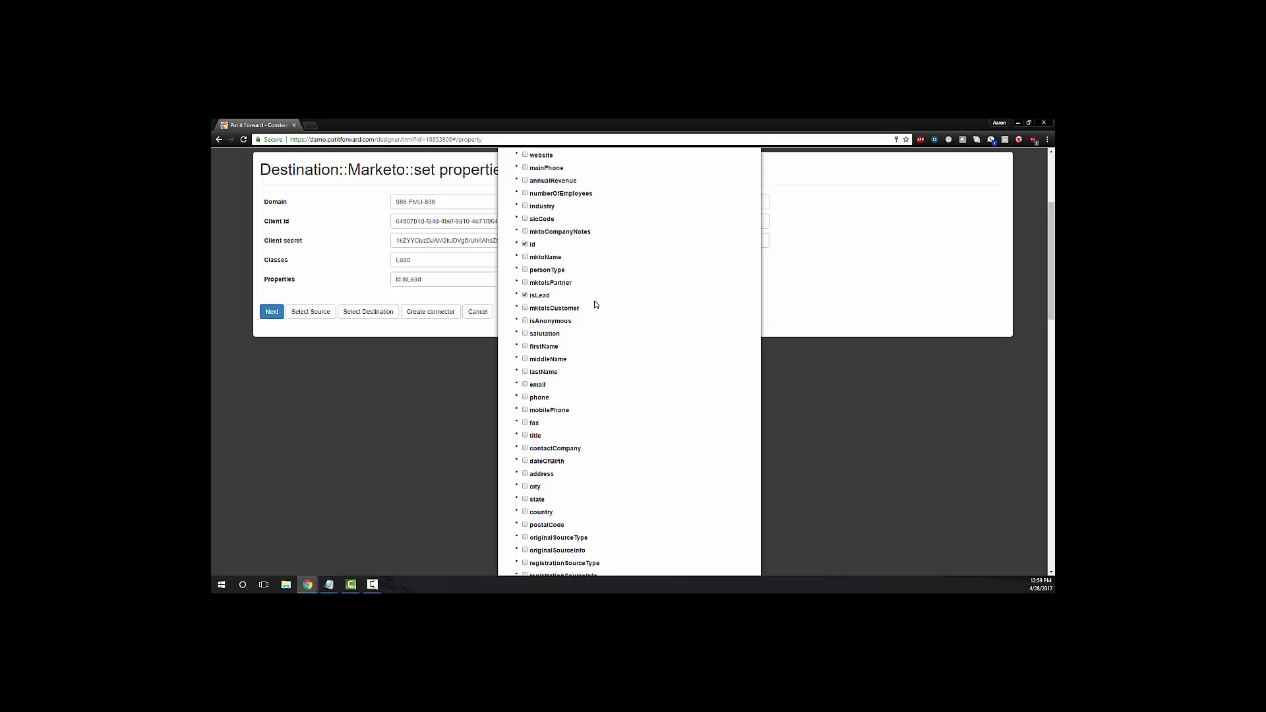
scroll(596, 305, down, 10)
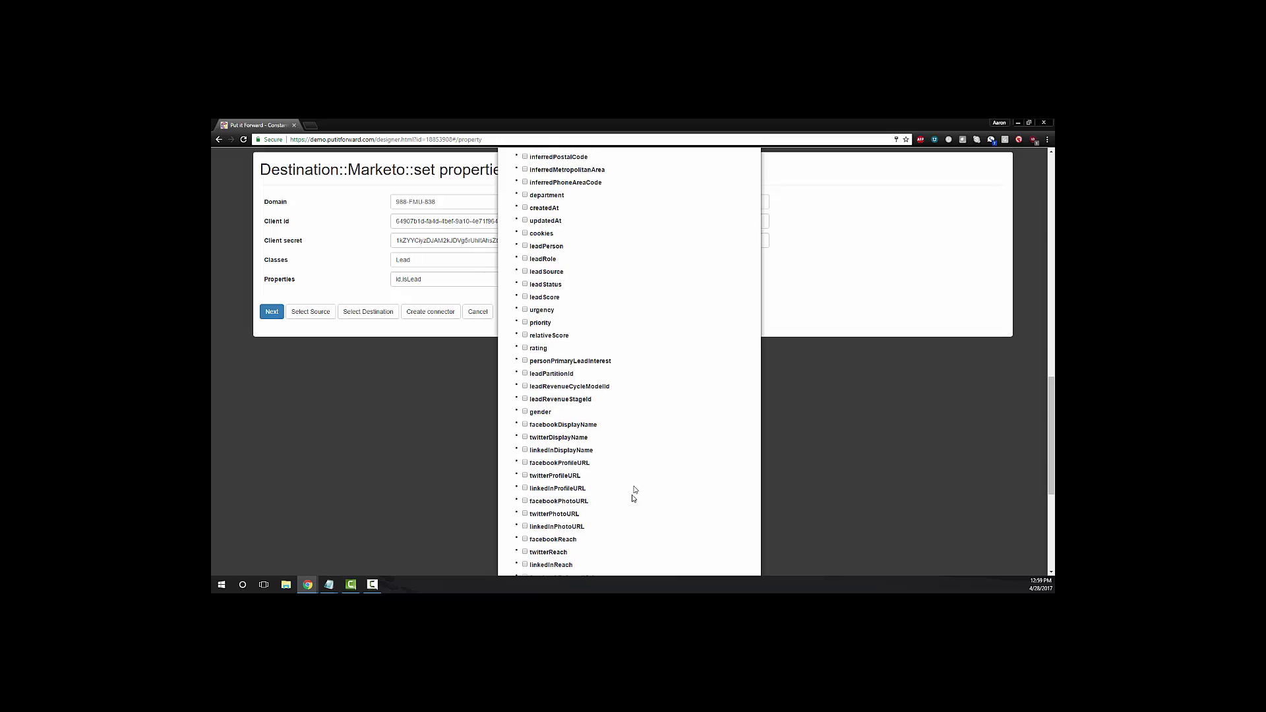
click(711, 560)
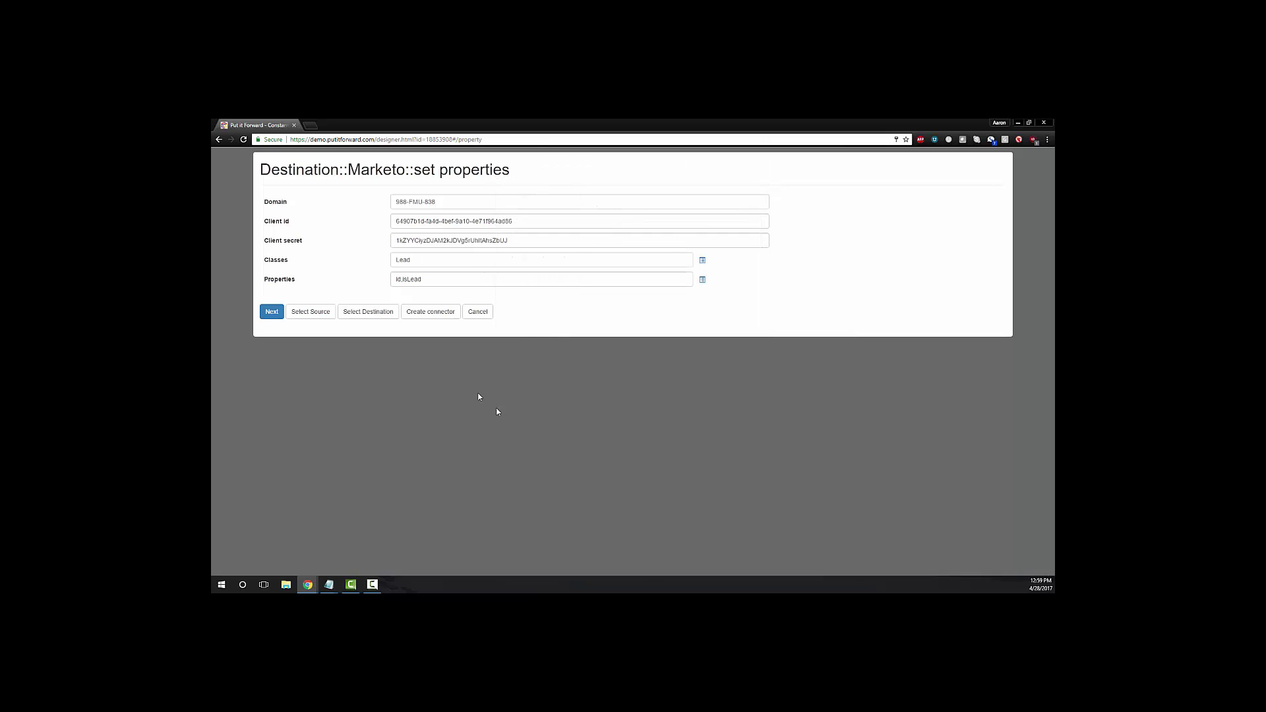
Create the connector, then try mapping Category and hour onto Marketo fields in the designer
click(430, 311)
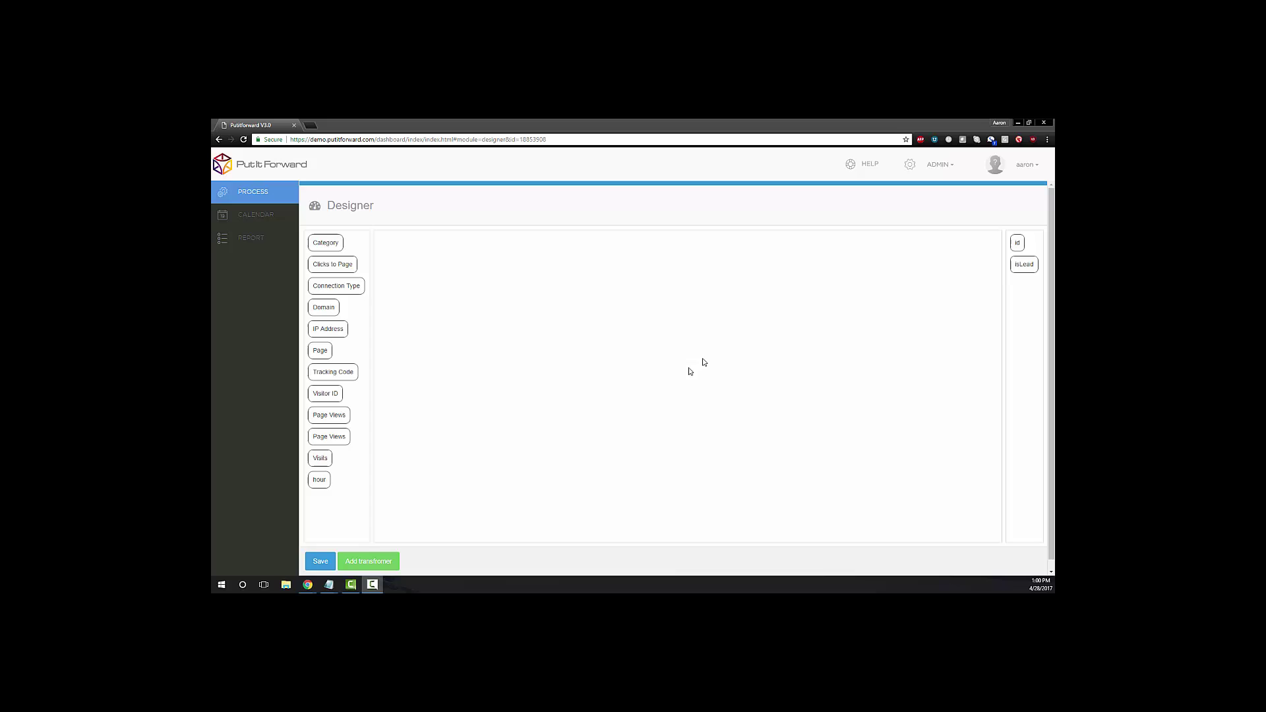
click(326, 242)
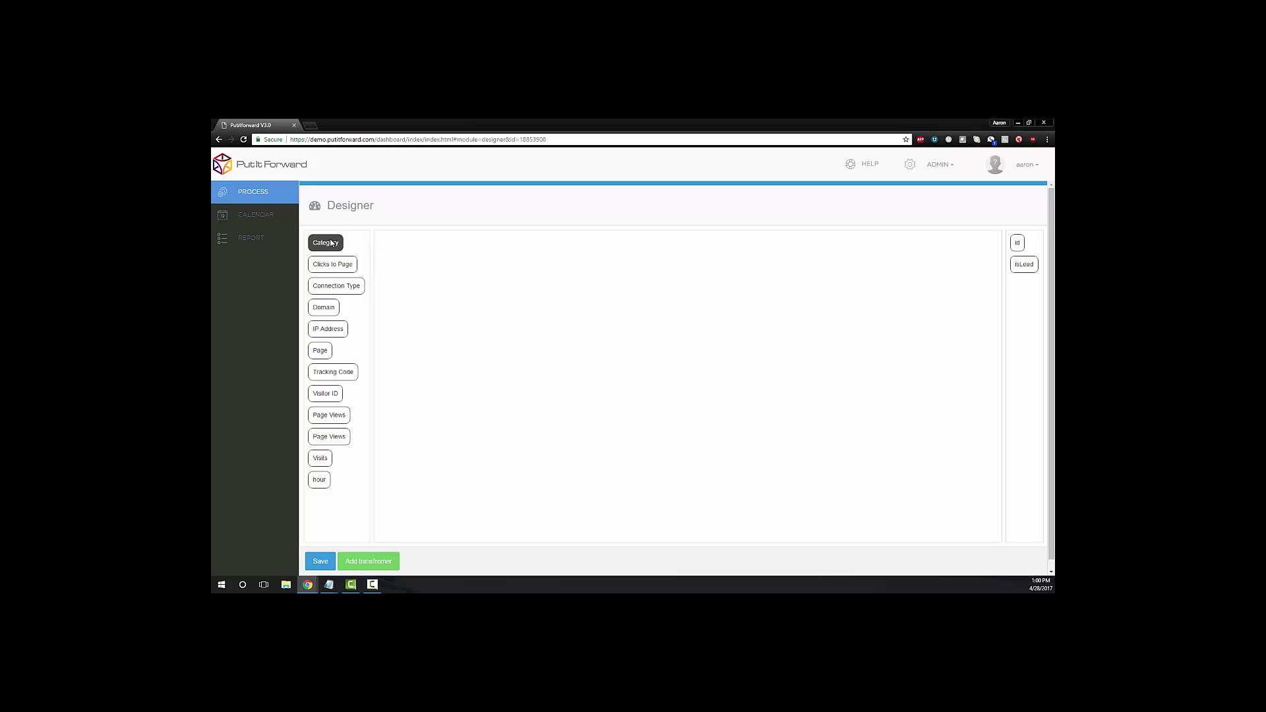
drag(332, 242, 1016, 247)
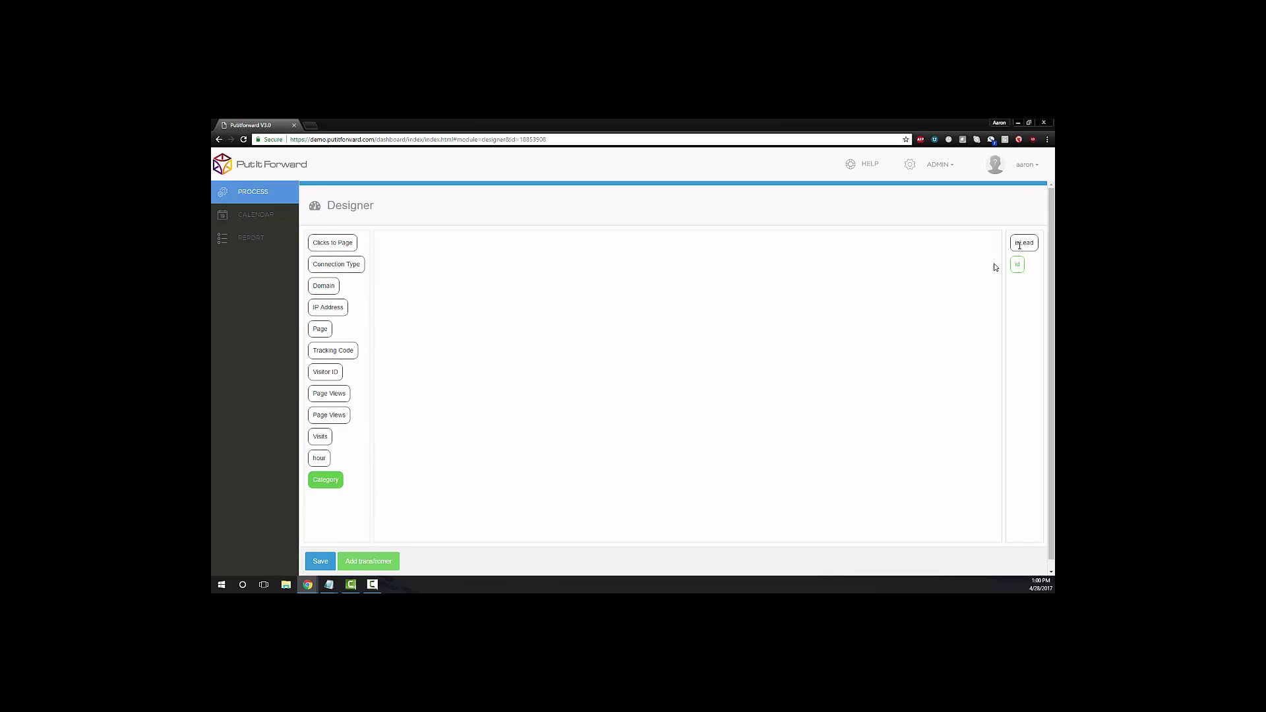
drag(322, 467, 1024, 277)
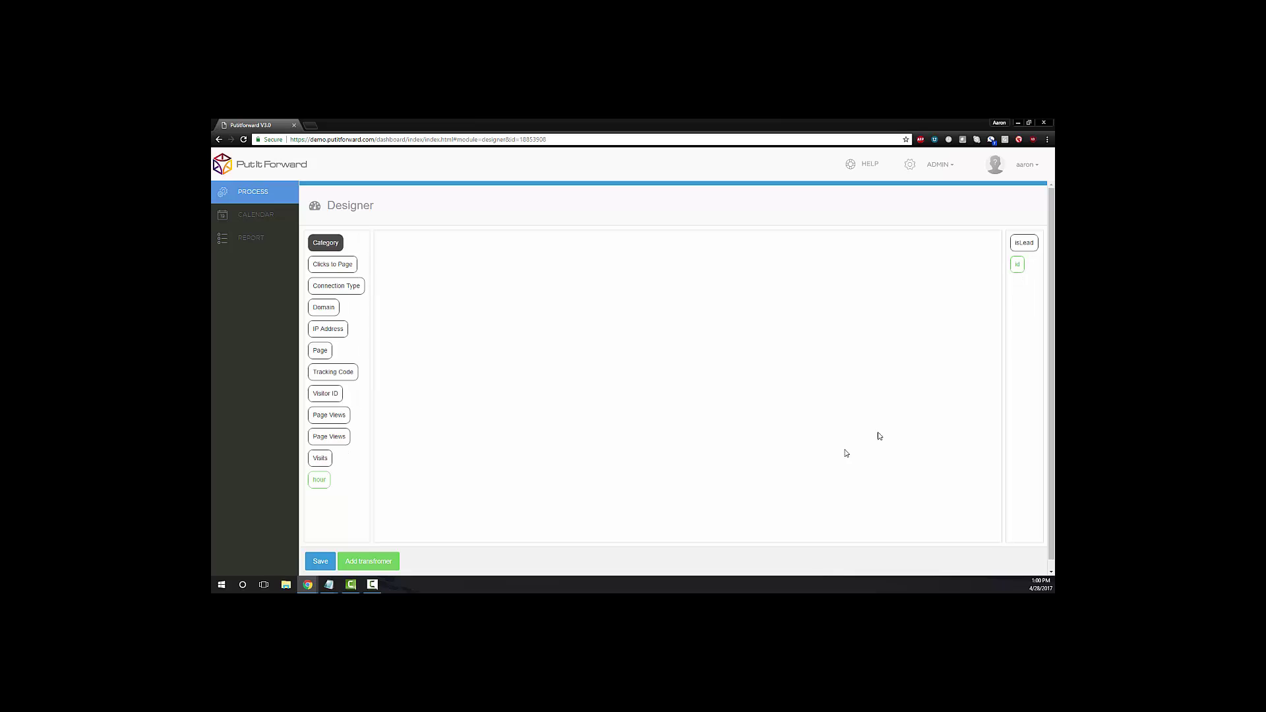
click(321, 482)
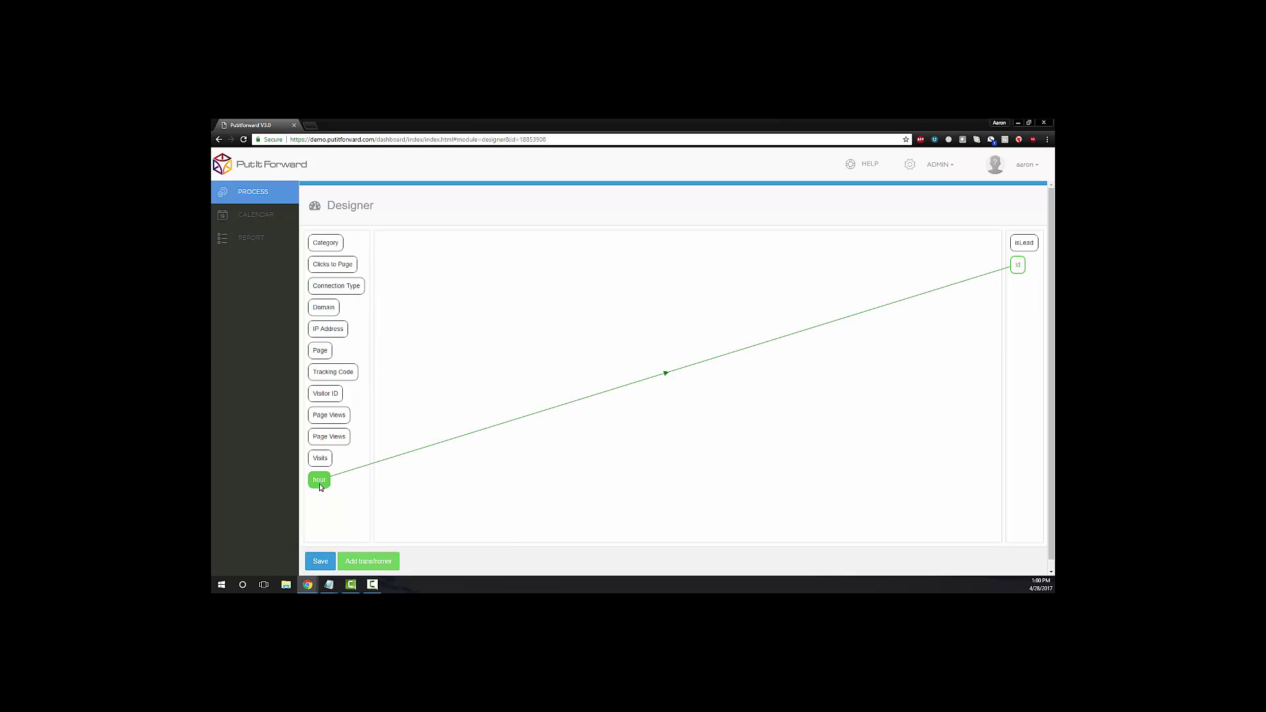
Remove the unwanted Tracking Code and hour links, then reconnect hour to id
drag(342, 381, 1036, 246)
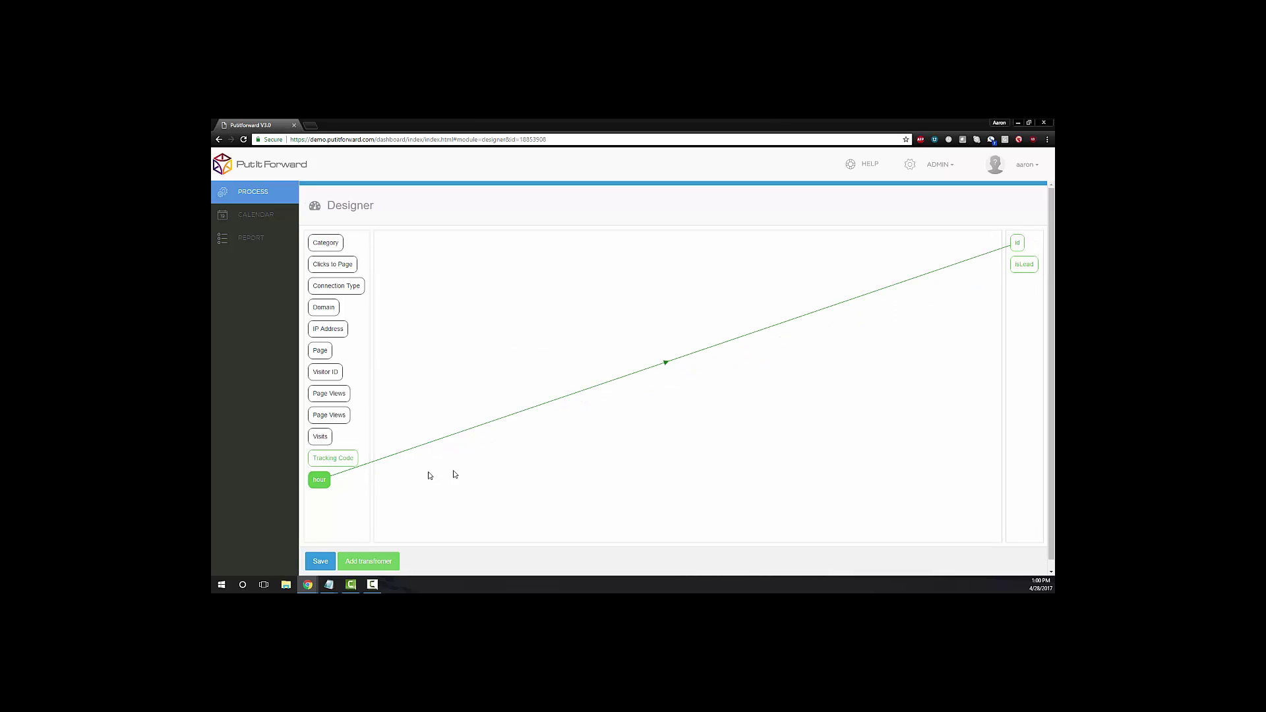
click(665, 364)
click(337, 415)
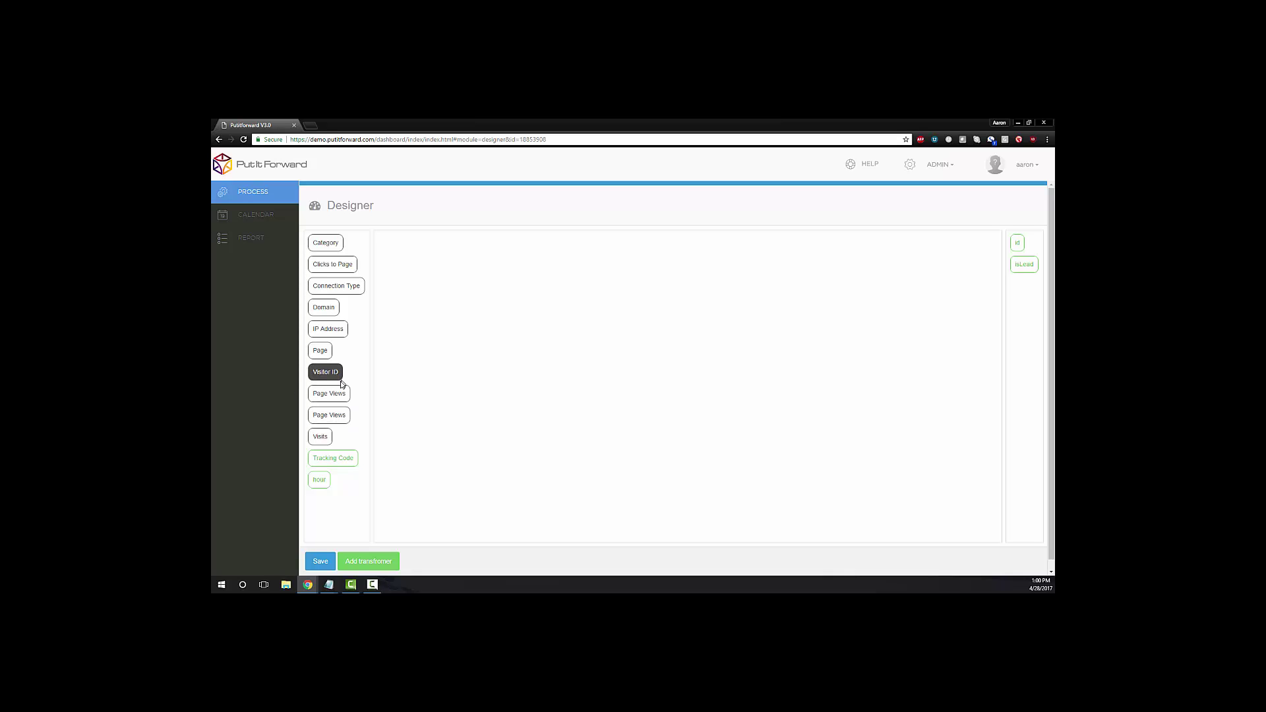
scroll(382, 394, down, 1)
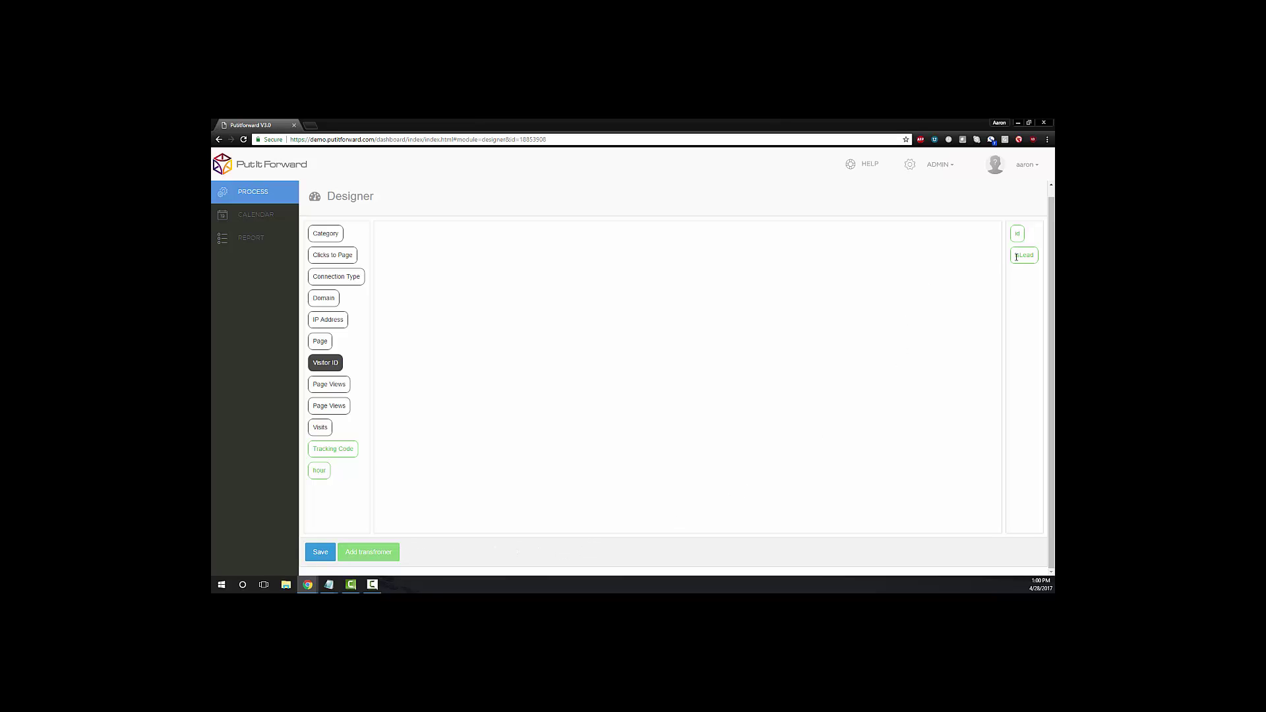
drag(1016, 258, 1018, 235)
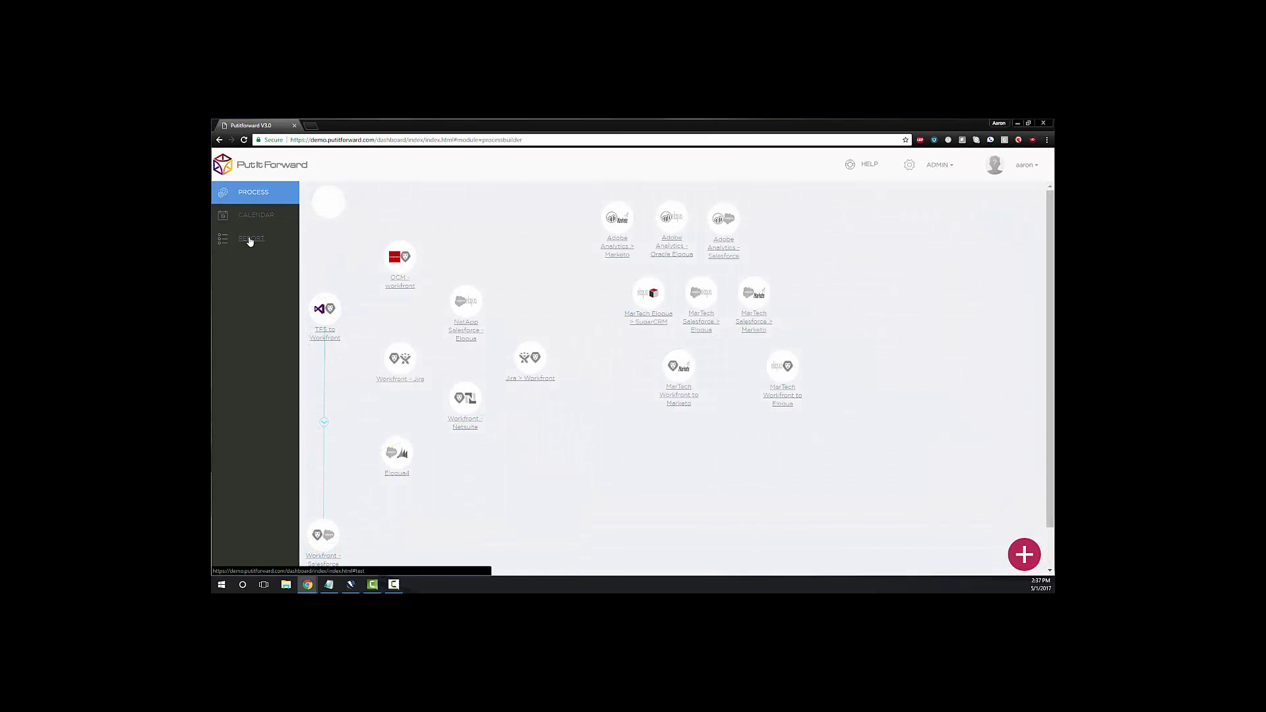
Open the connector run calendar and show the runs from April 1, 2017
click(250, 239)
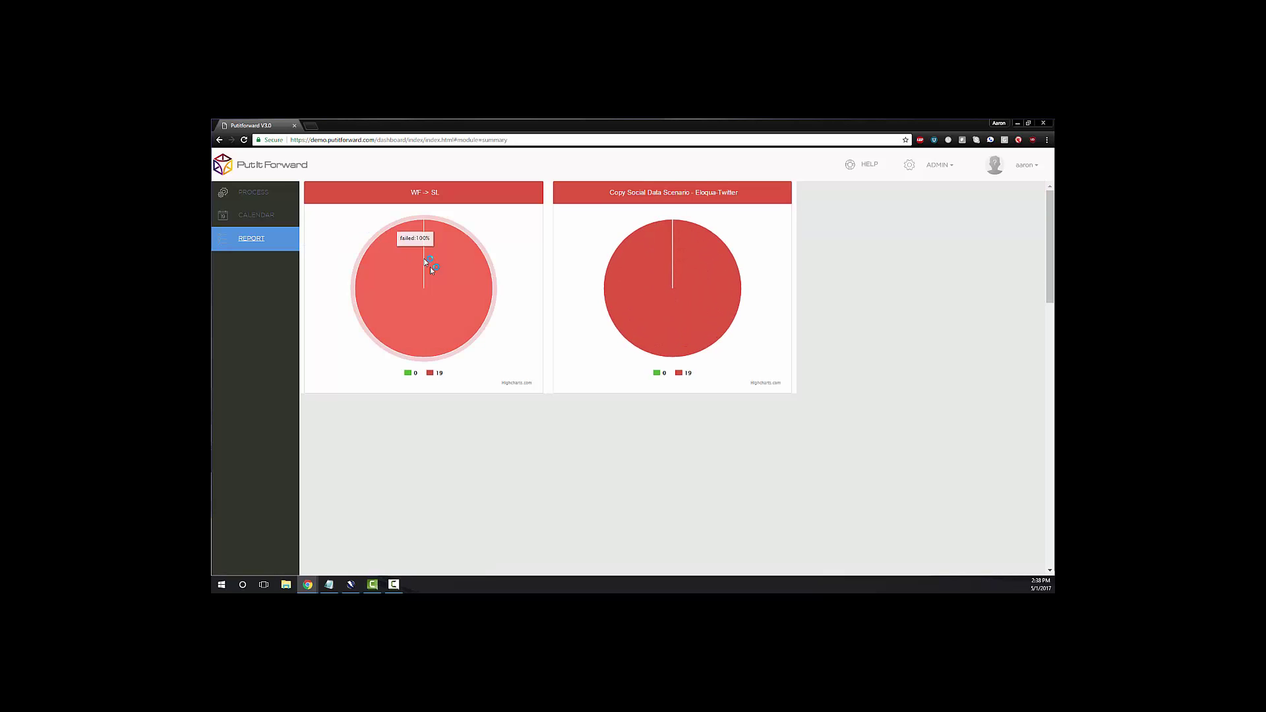
click(435, 274)
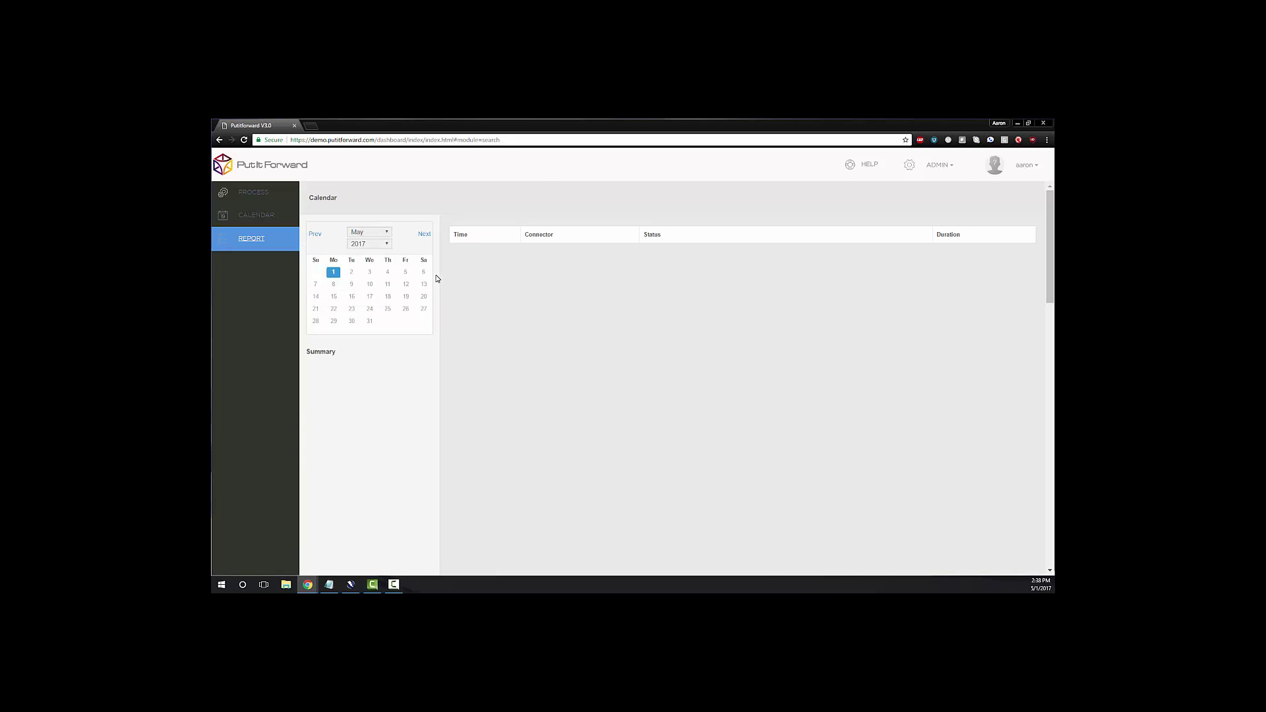
click(315, 234)
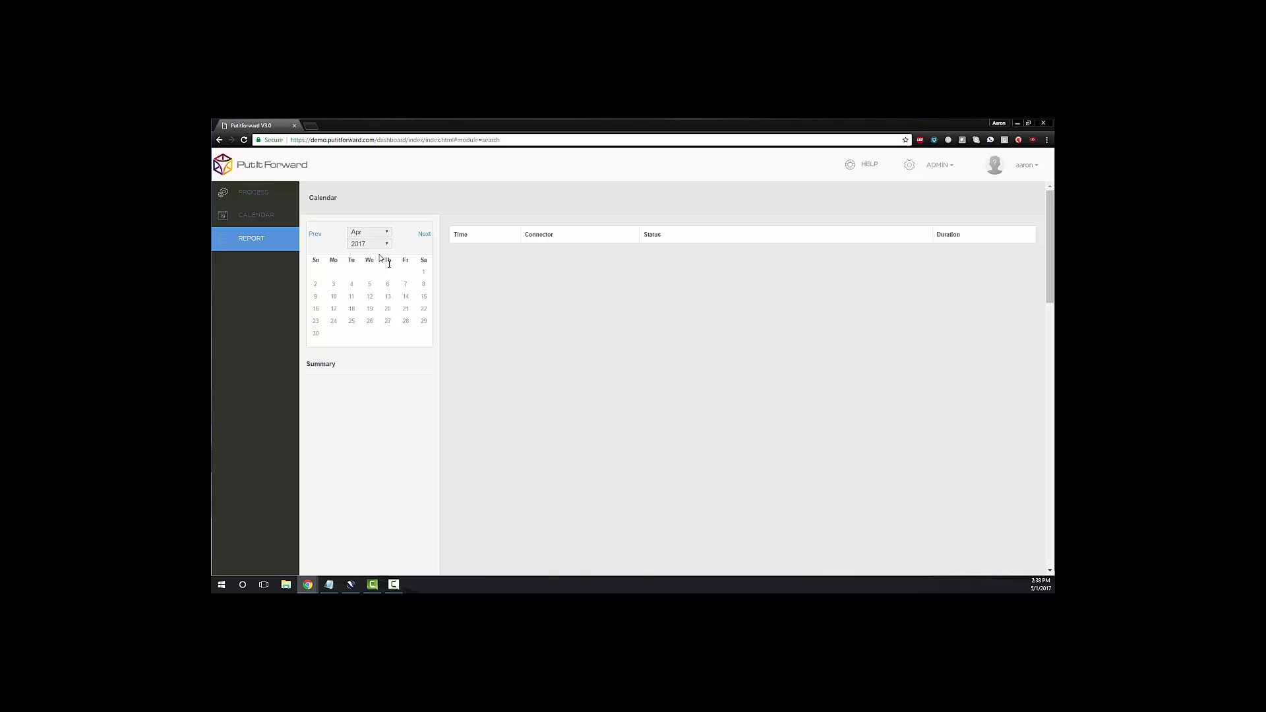
click(421, 273)
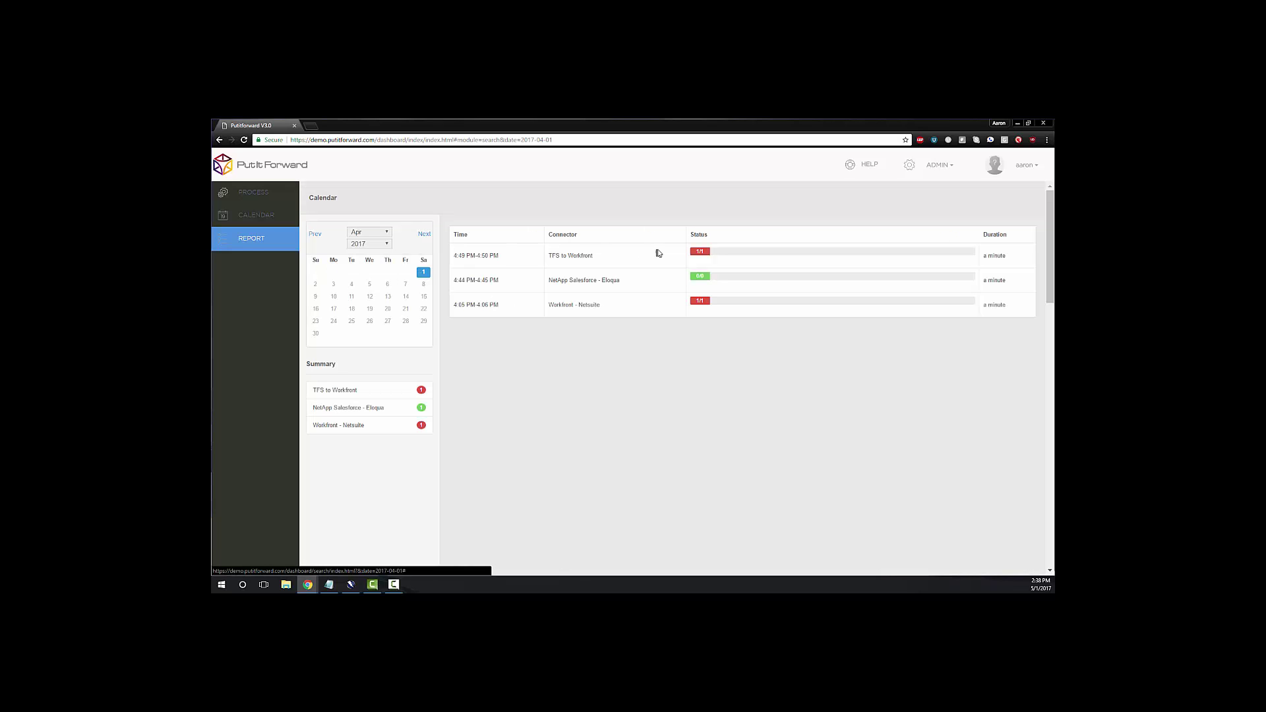
Check failed log entries for the NetApp Salesforce - Eloqua run, then view the April 5 TFS to Workfront logs
click(699, 277)
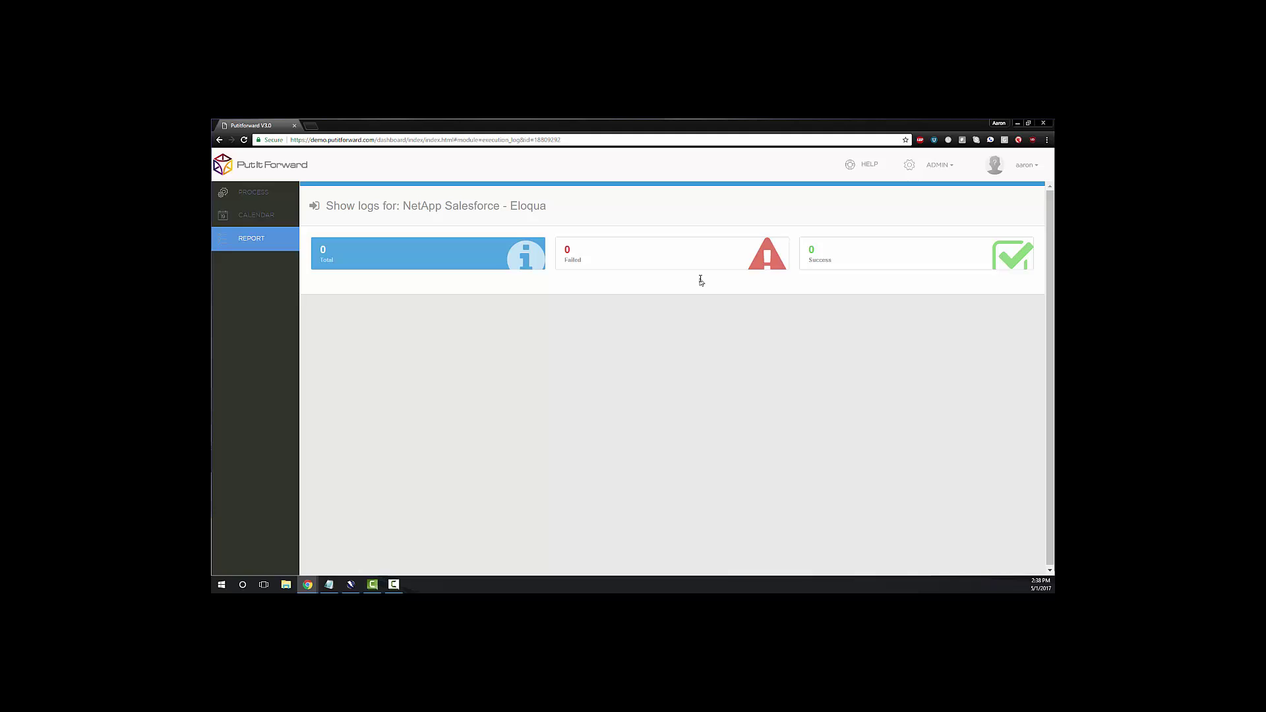
click(684, 261)
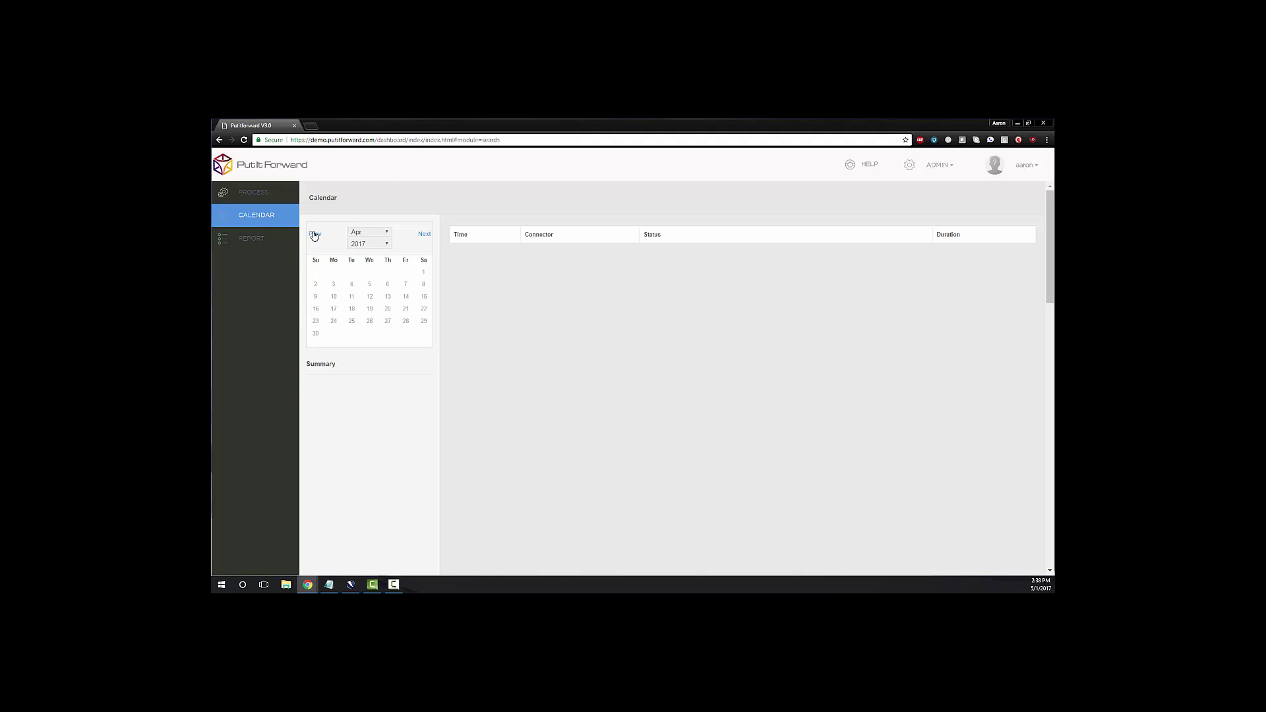
click(369, 284)
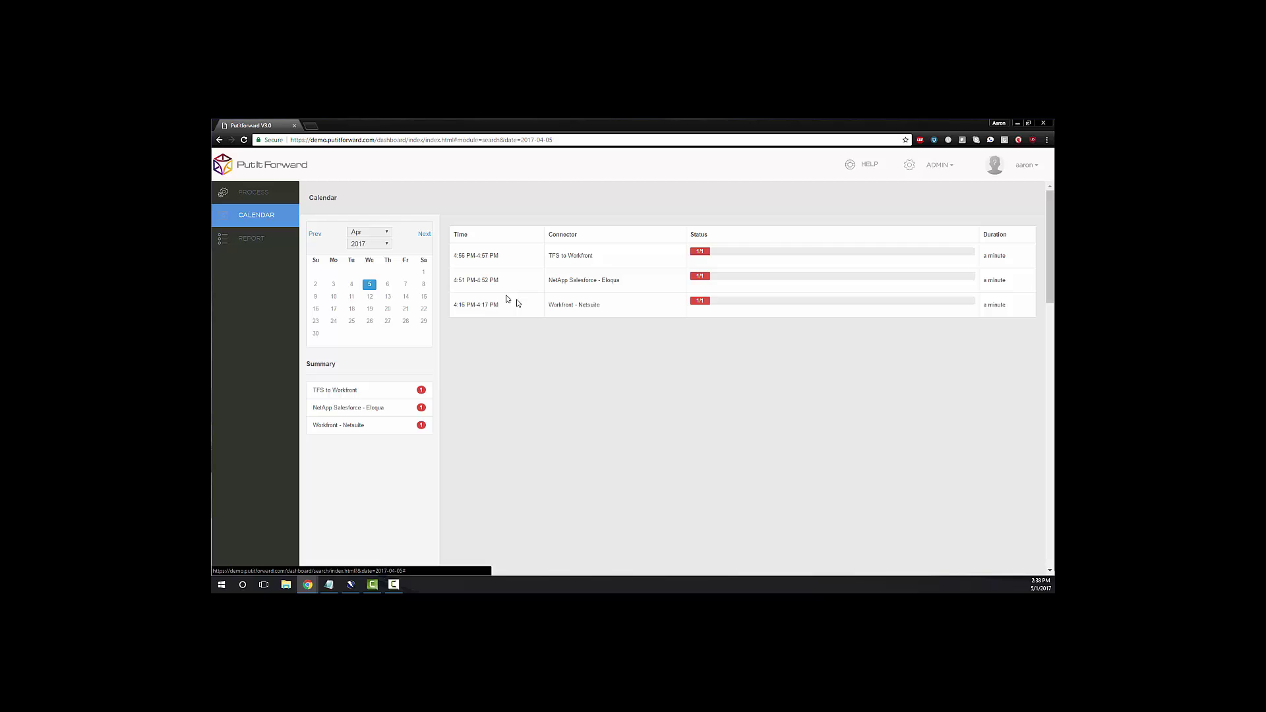
click(708, 254)
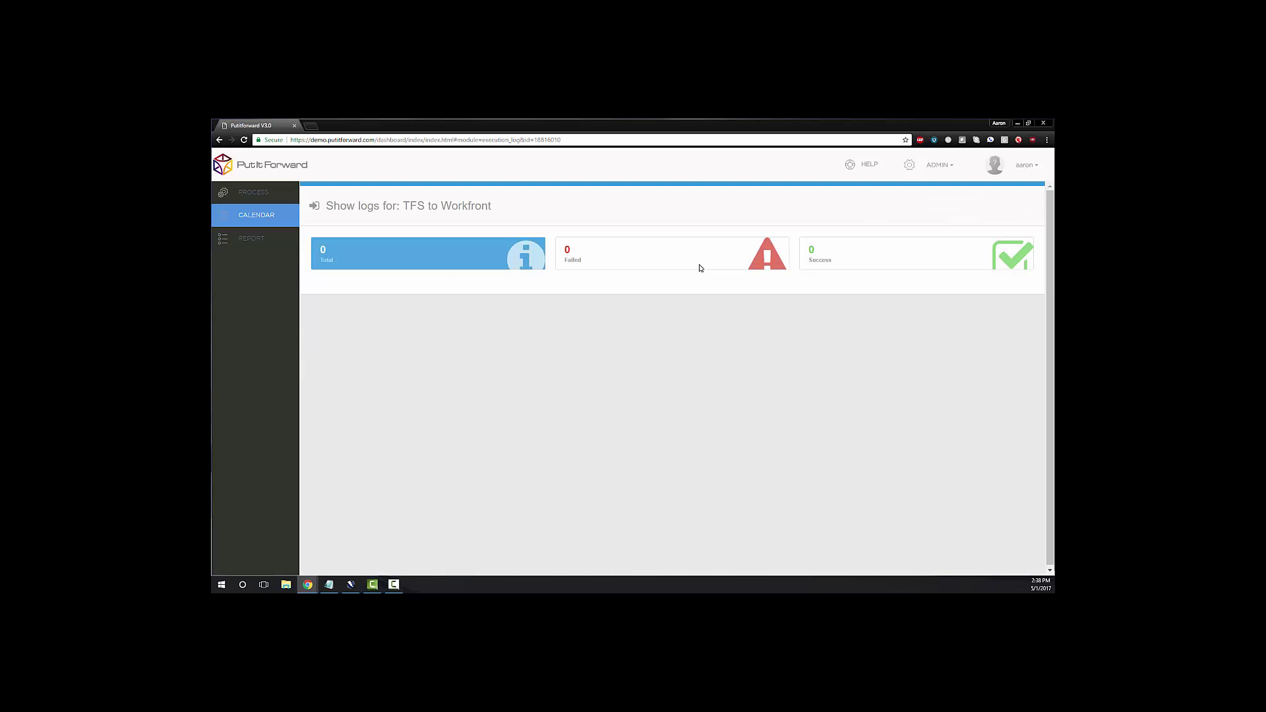